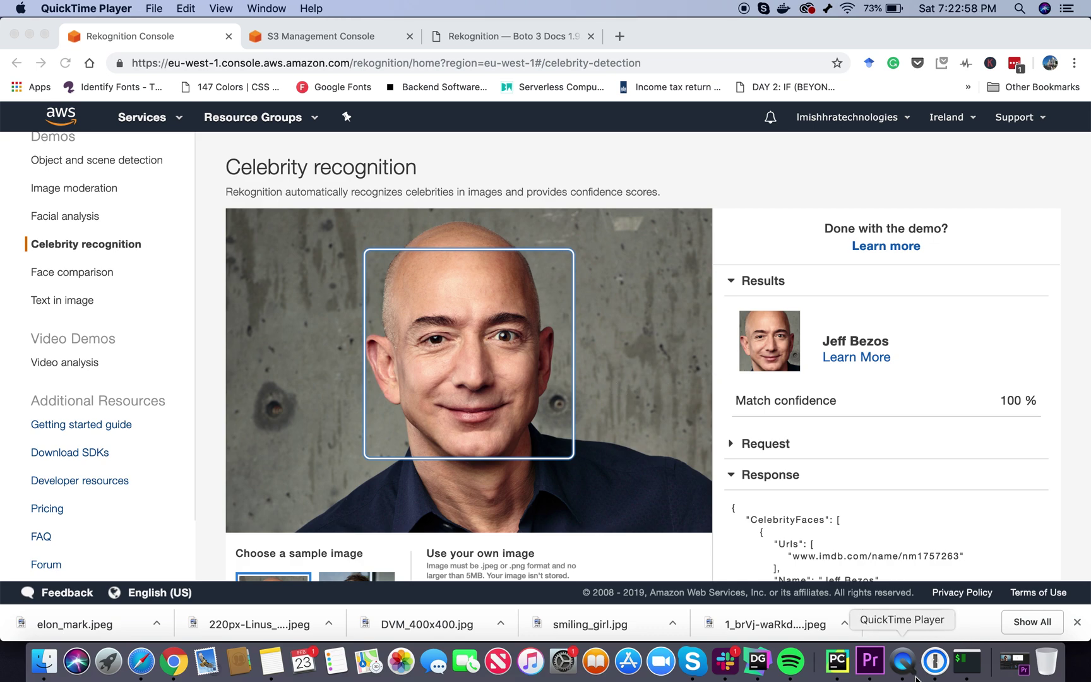
left_click(836, 661)
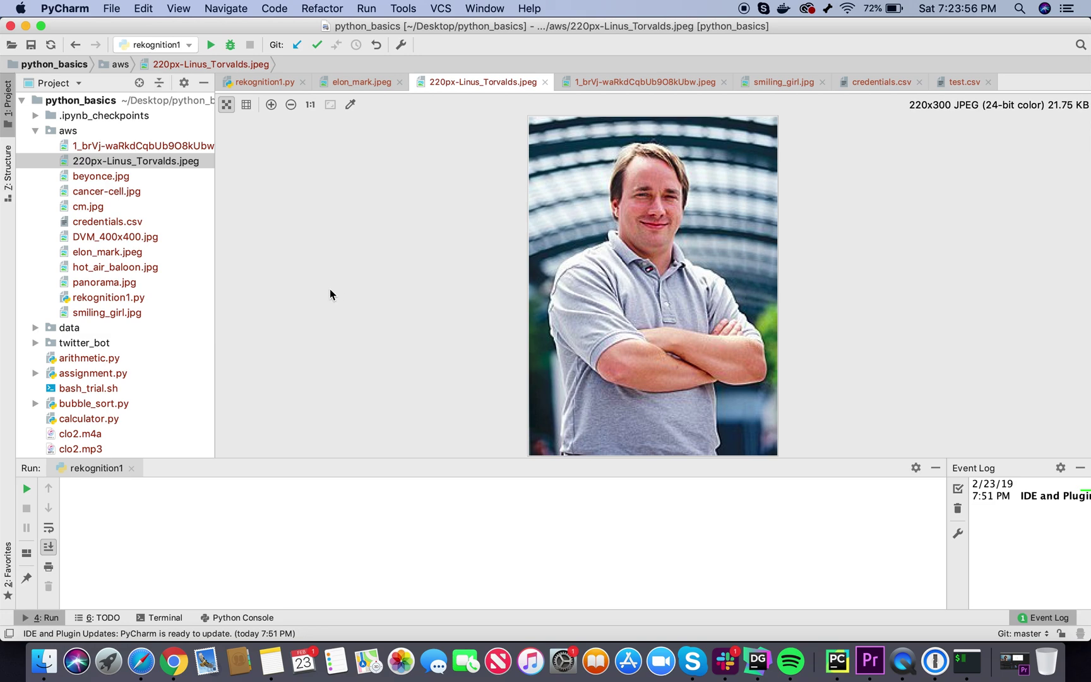
key("super+Tab")
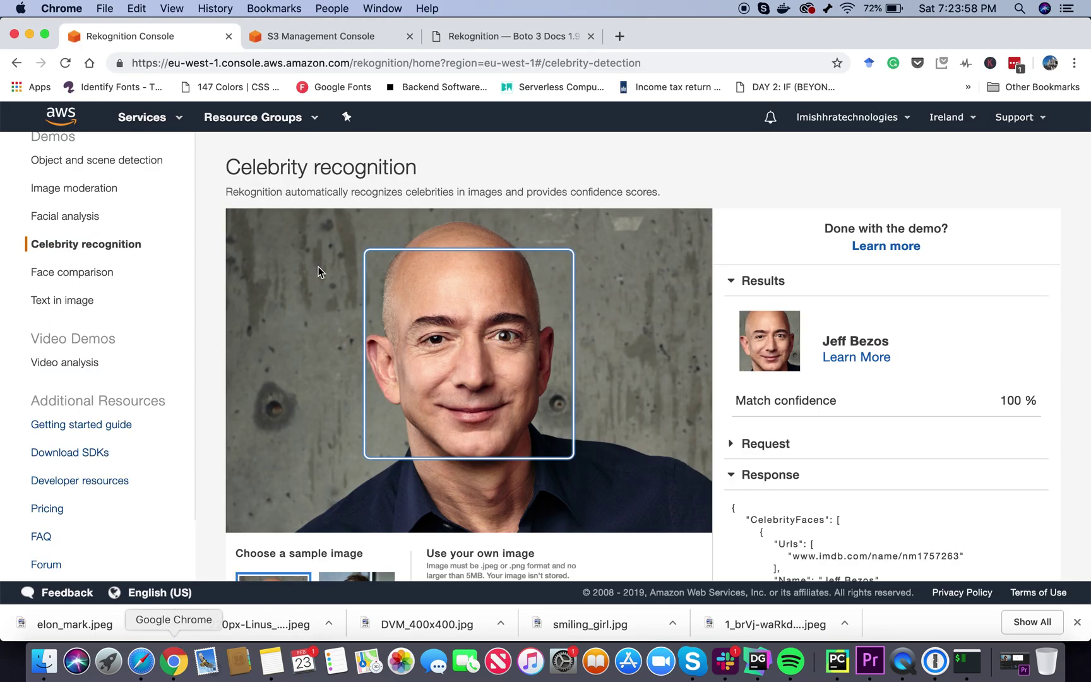
Find the recognize_celebrities method in the Boto3 documentation
left_click(512, 36)
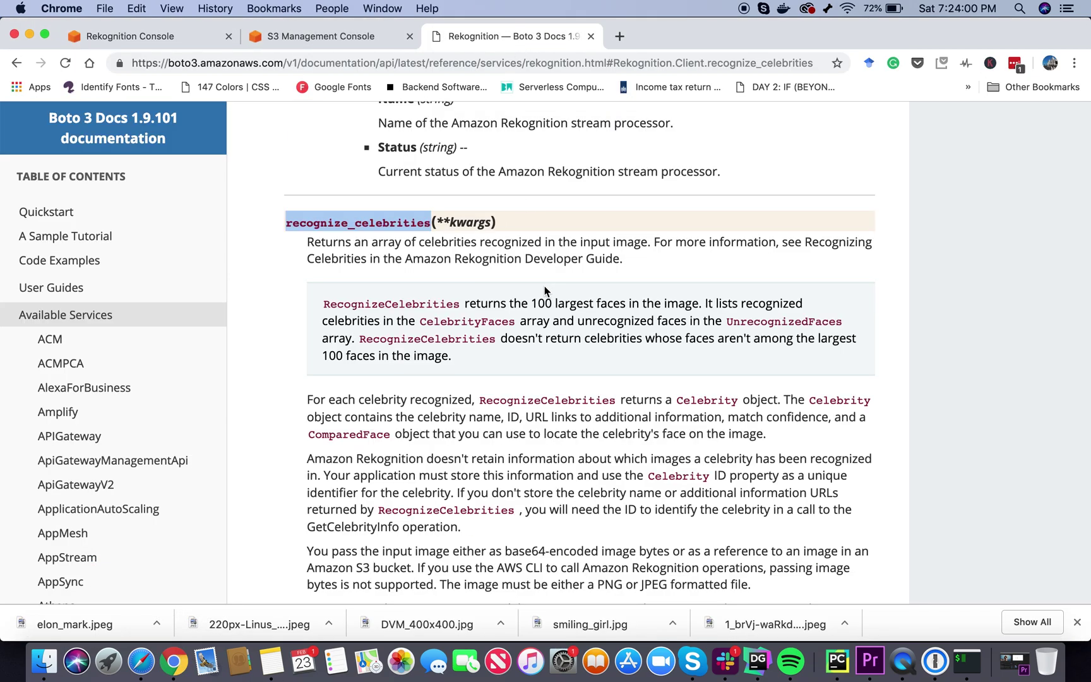
left_click(359, 234)
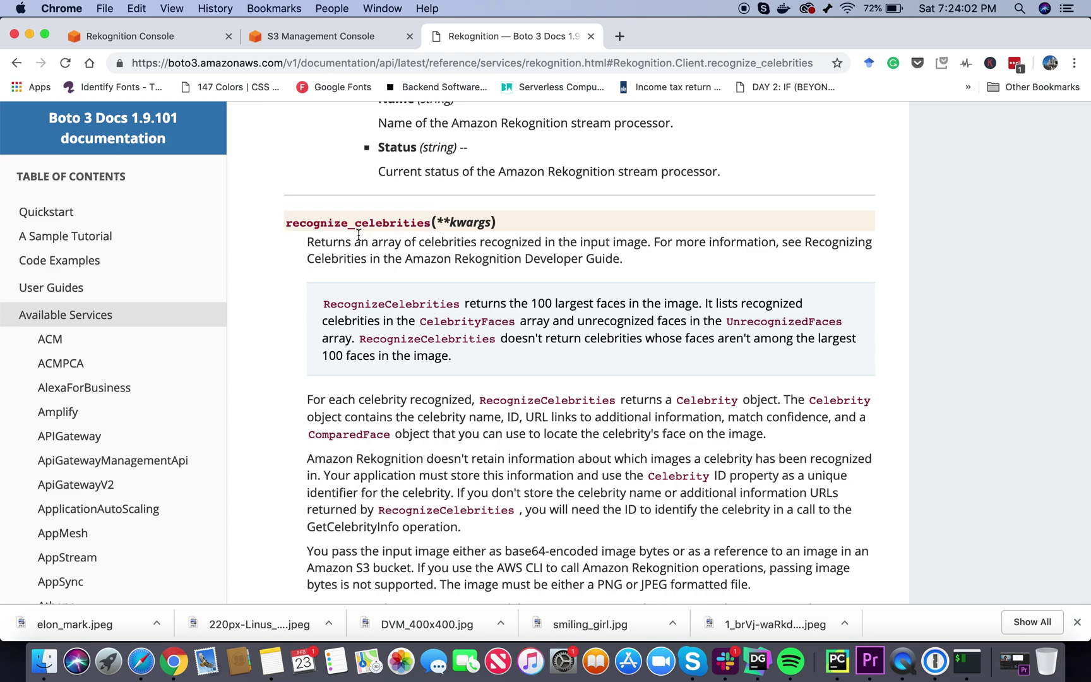
double_click(336, 224)
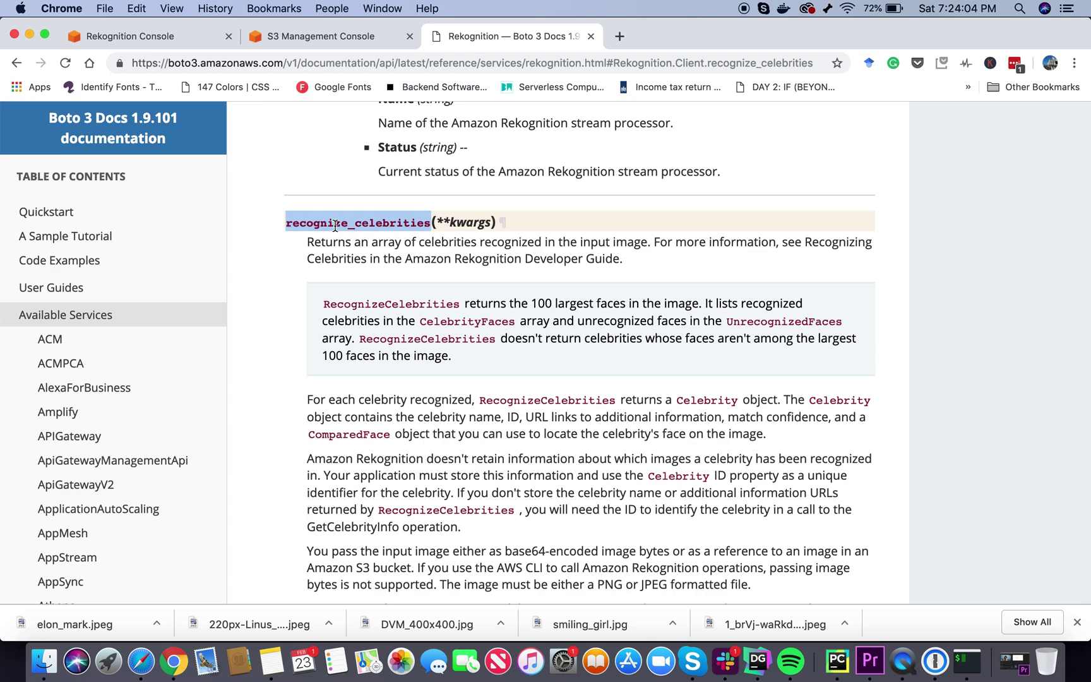
scroll(449, 460, "down", 5)
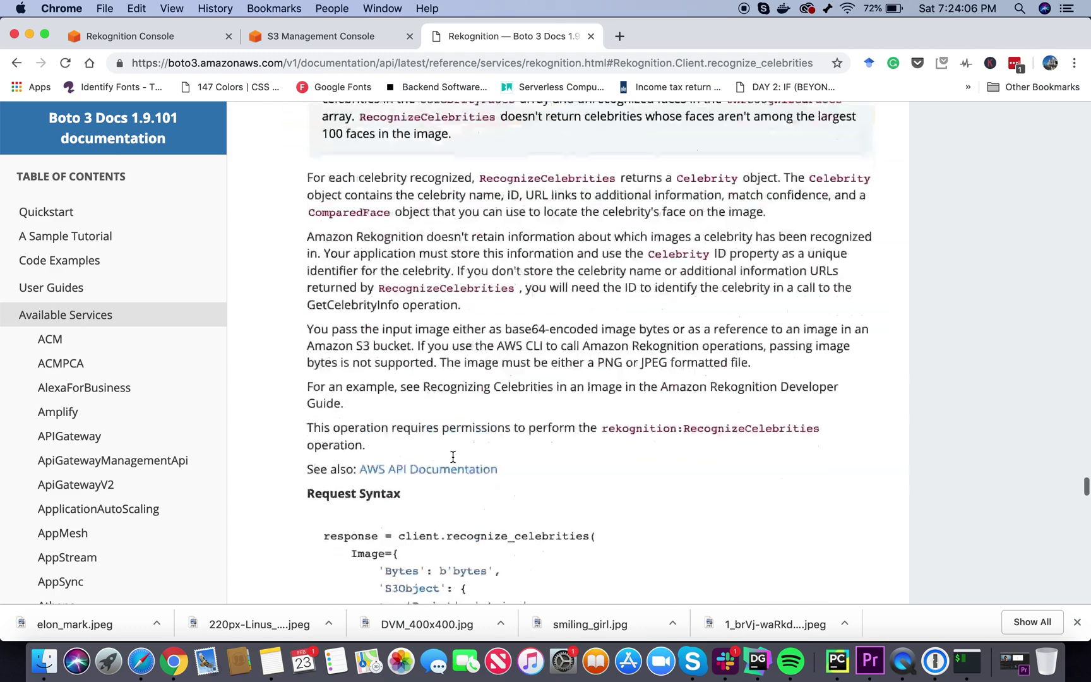
scroll(450, 461, "down", 5)
scroll(450, 460, "down", 2)
Review the request syntax's image options, Bytes and the S3Object block
left_click_drag(385, 518, 380, 428)
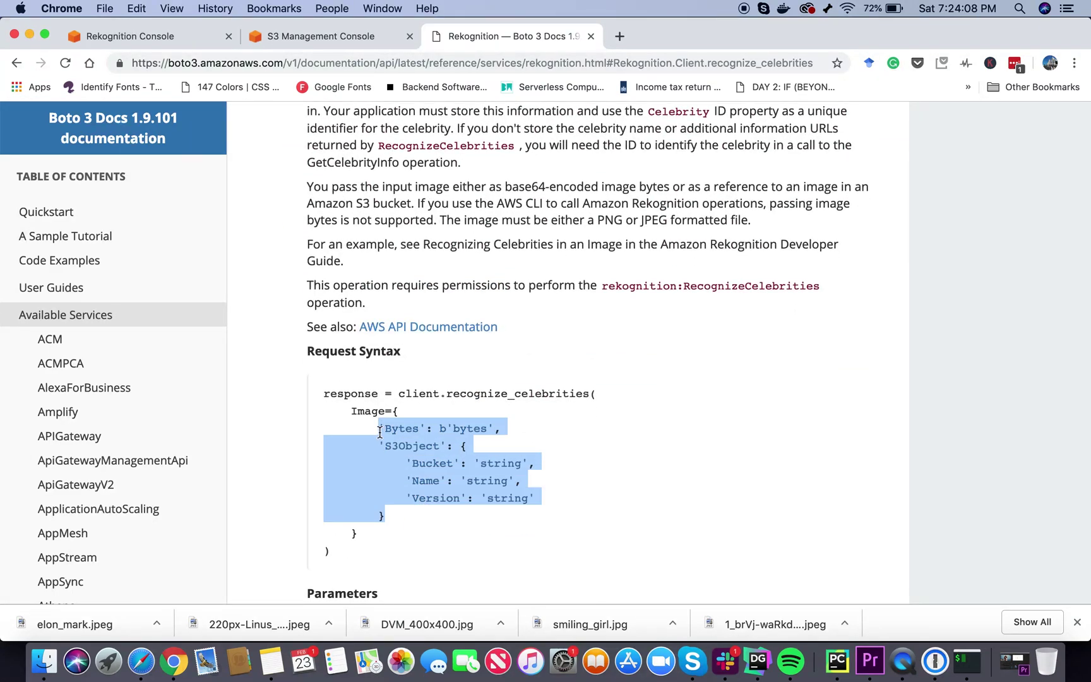
left_click(577, 510)
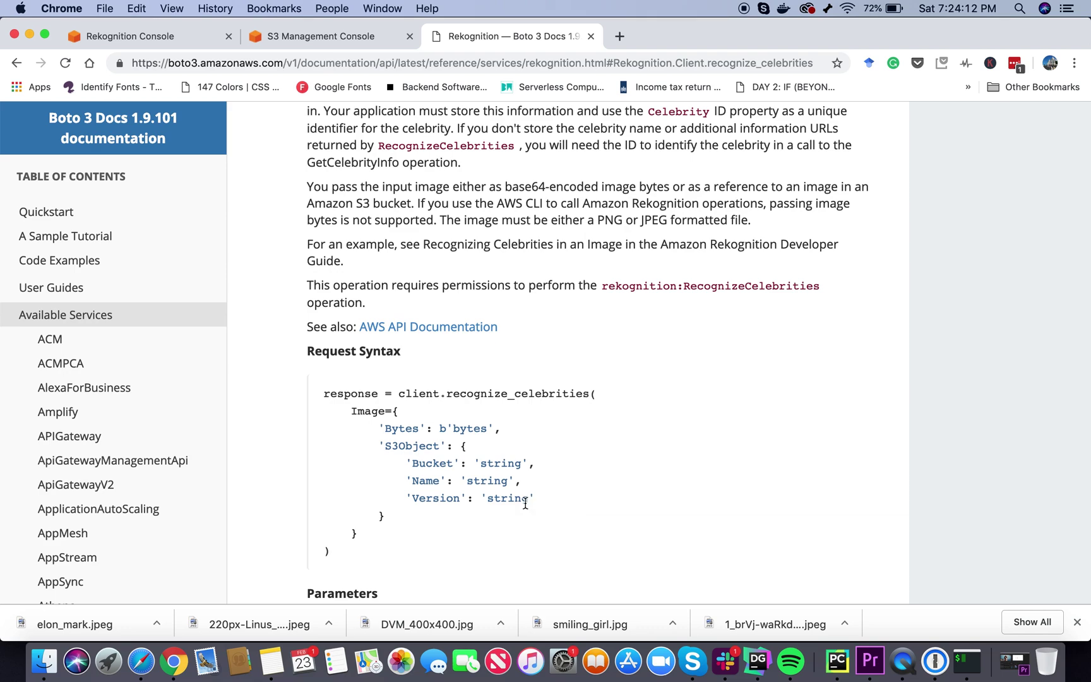
left_click_drag(379, 425, 508, 436)
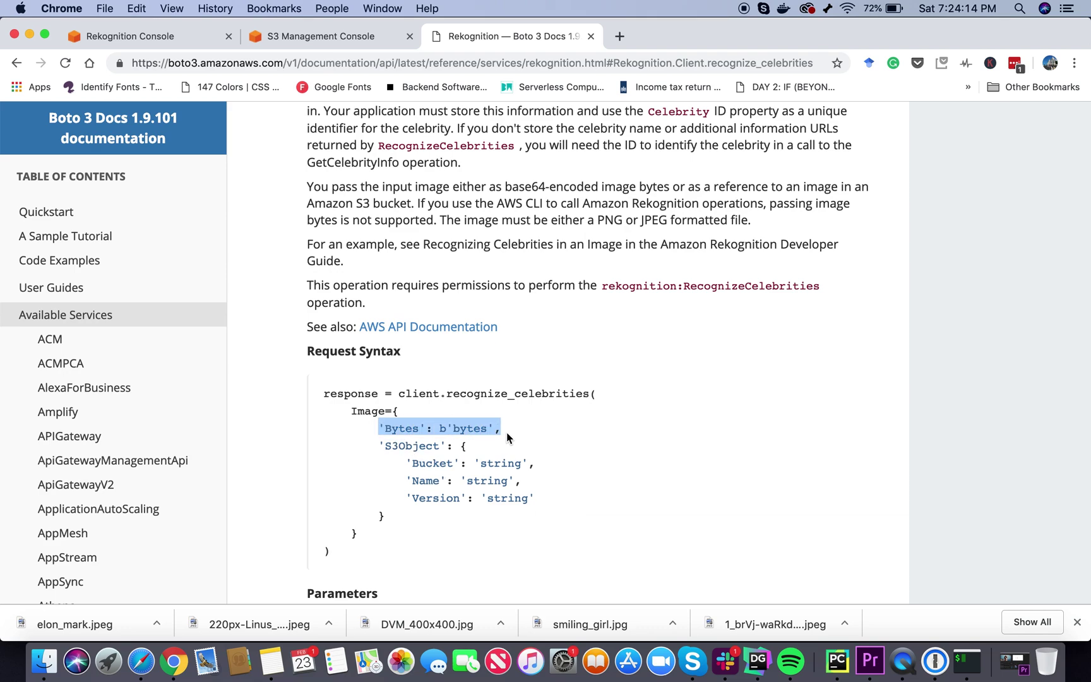
left_click_drag(358, 533, 371, 446)
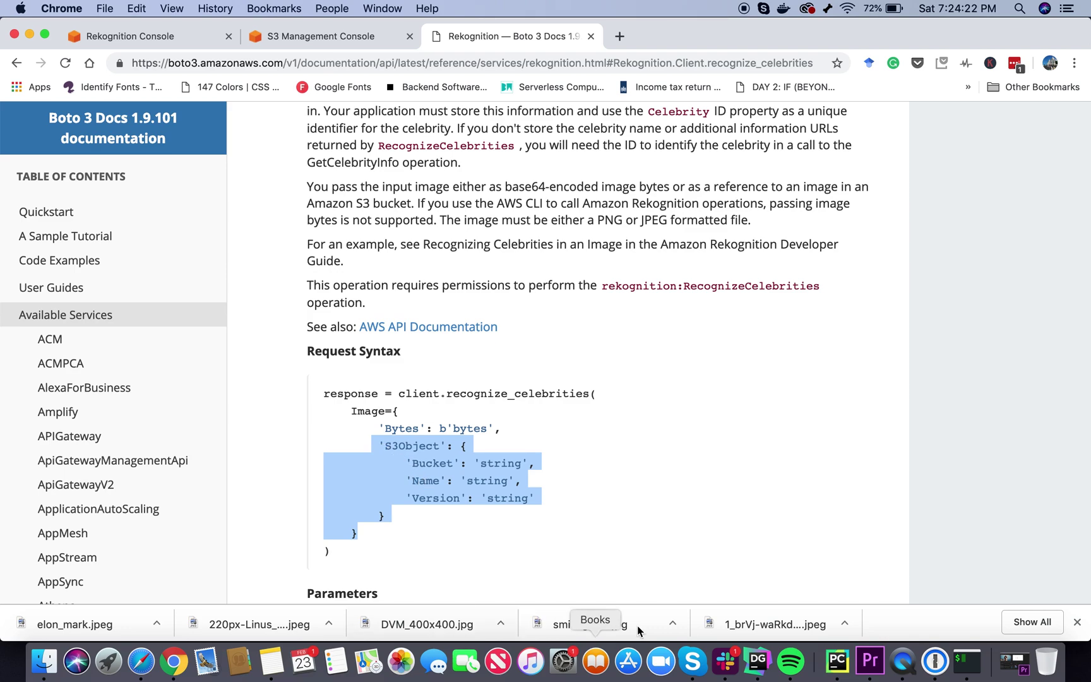
left_click(837, 662)
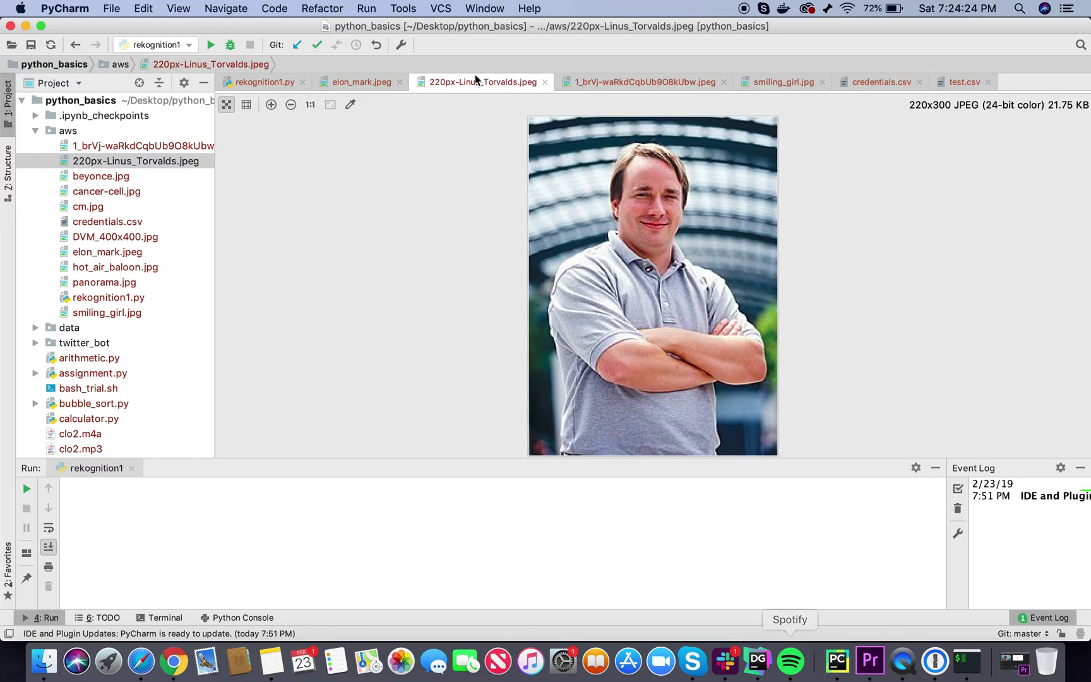
Replace the detect_faces call on line 17 of rekognition1.py with recognize_celebrities
left_click(265, 82)
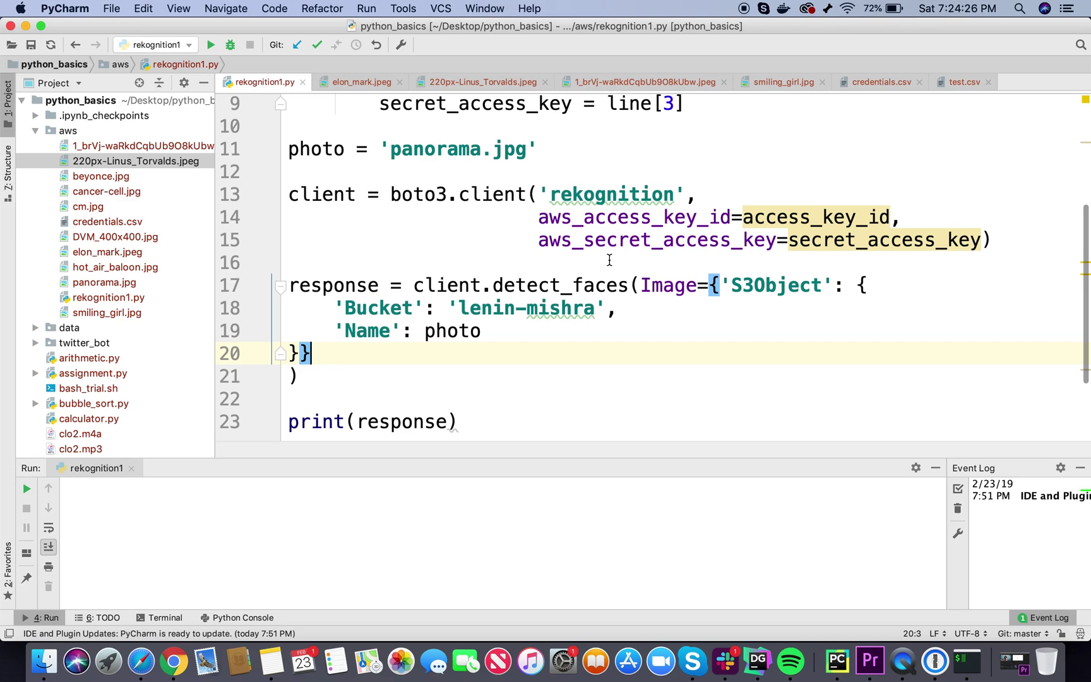
double_click(559, 285)
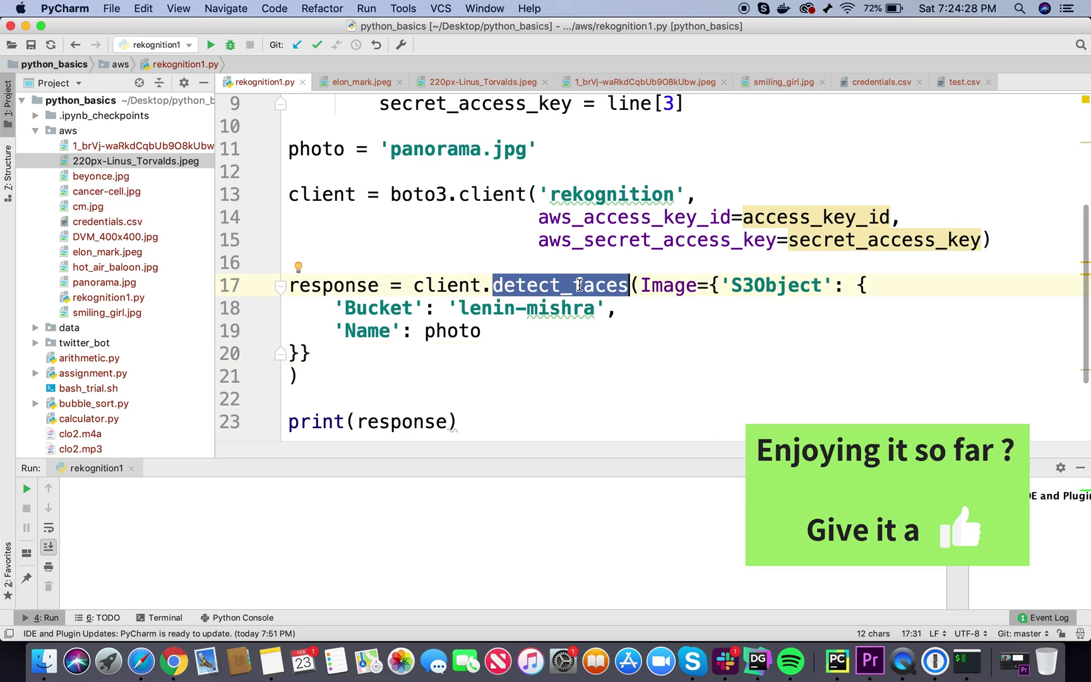
type("recog")
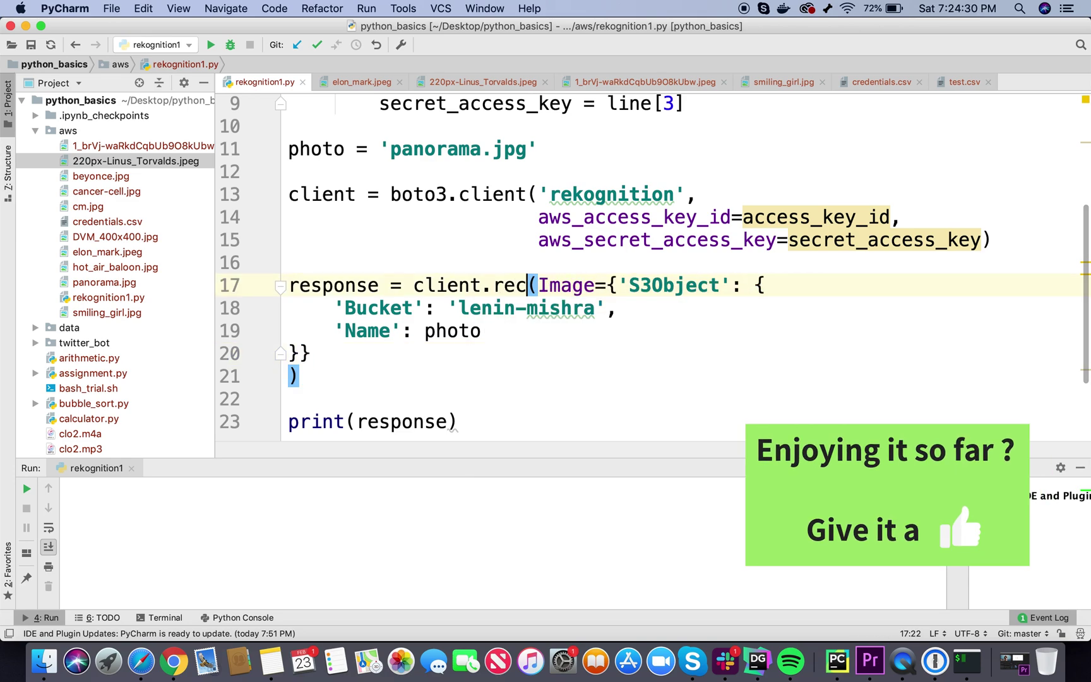
type("nize_ce")
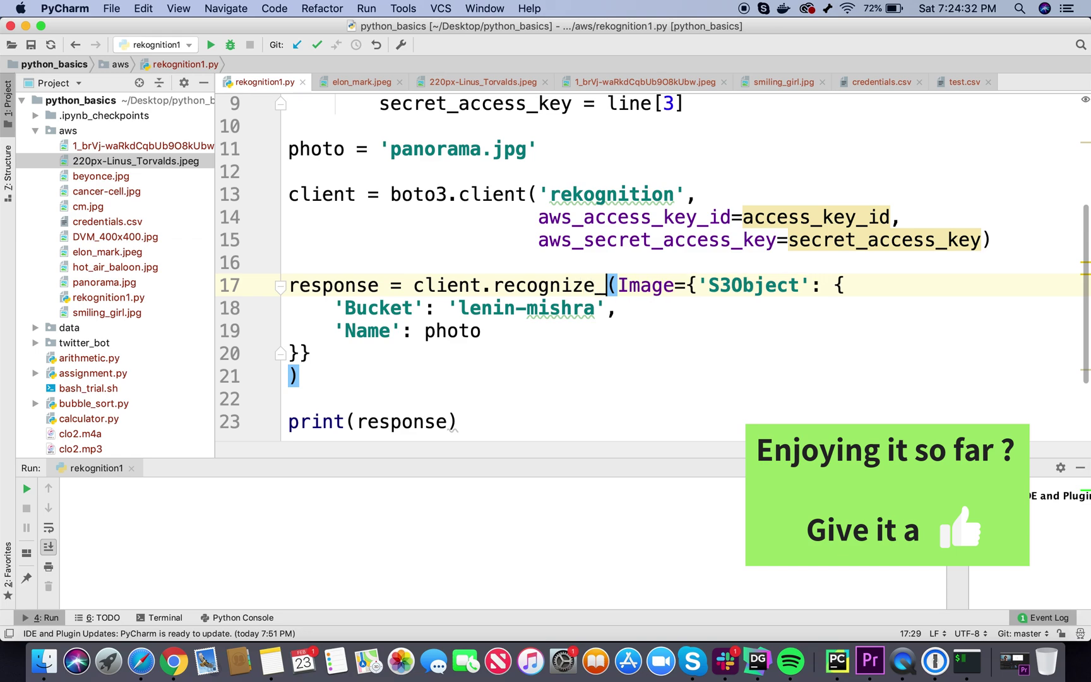
type("lebritie")
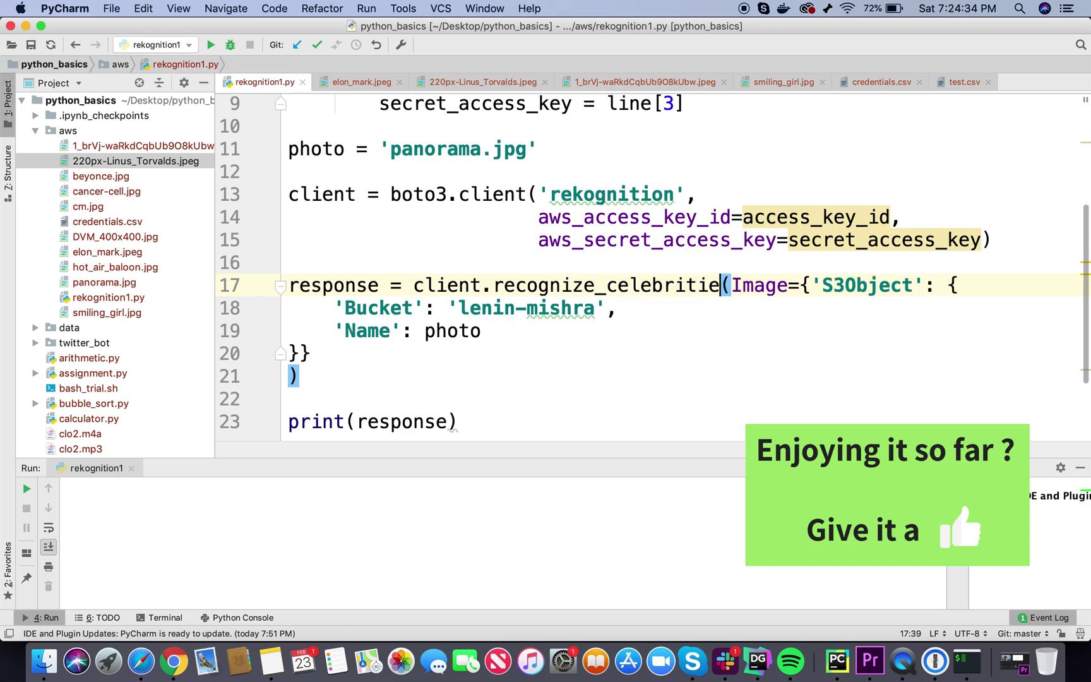
type("s")
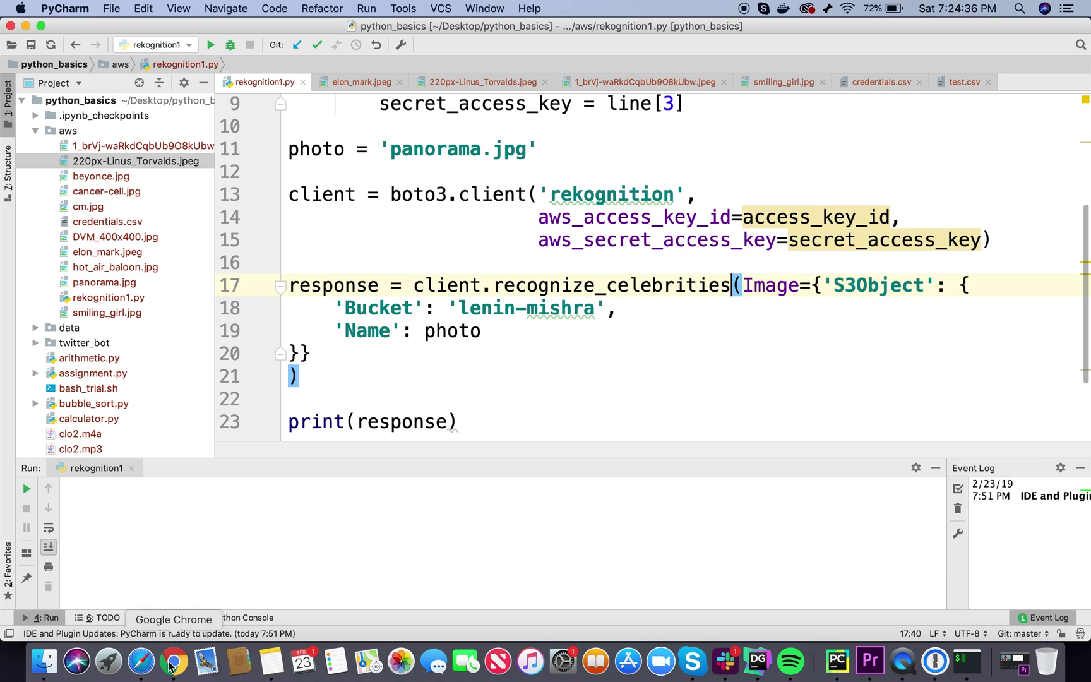
left_click(172, 662)
scroll(410, 332, "up", 5)
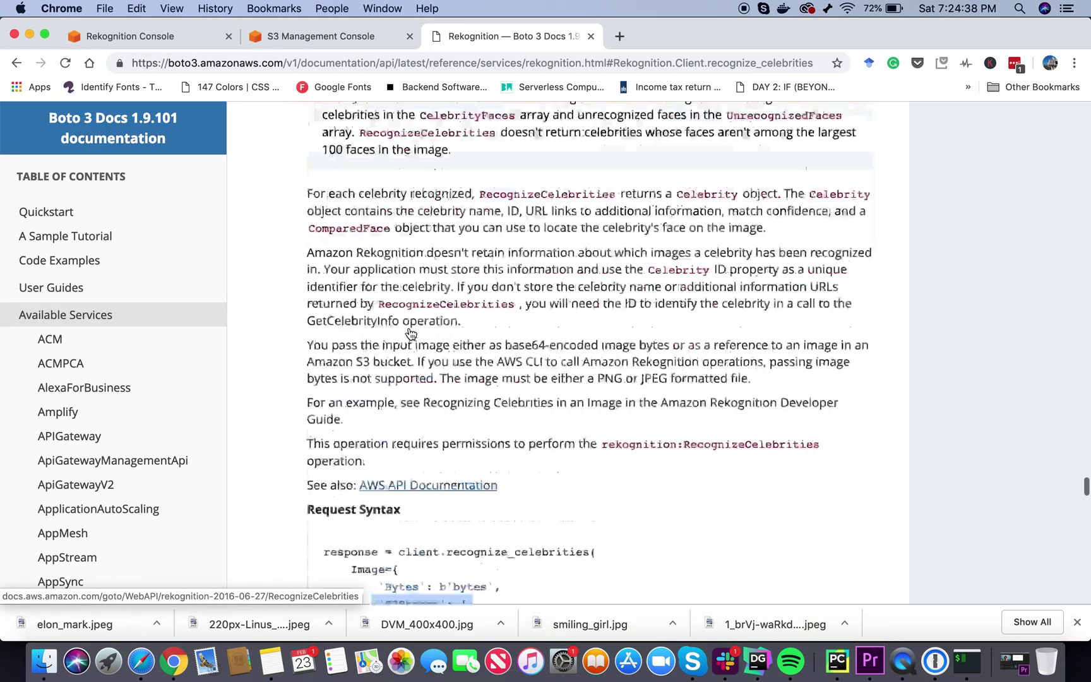
scroll(410, 332, "up", 5)
scroll(410, 332, "down", 10)
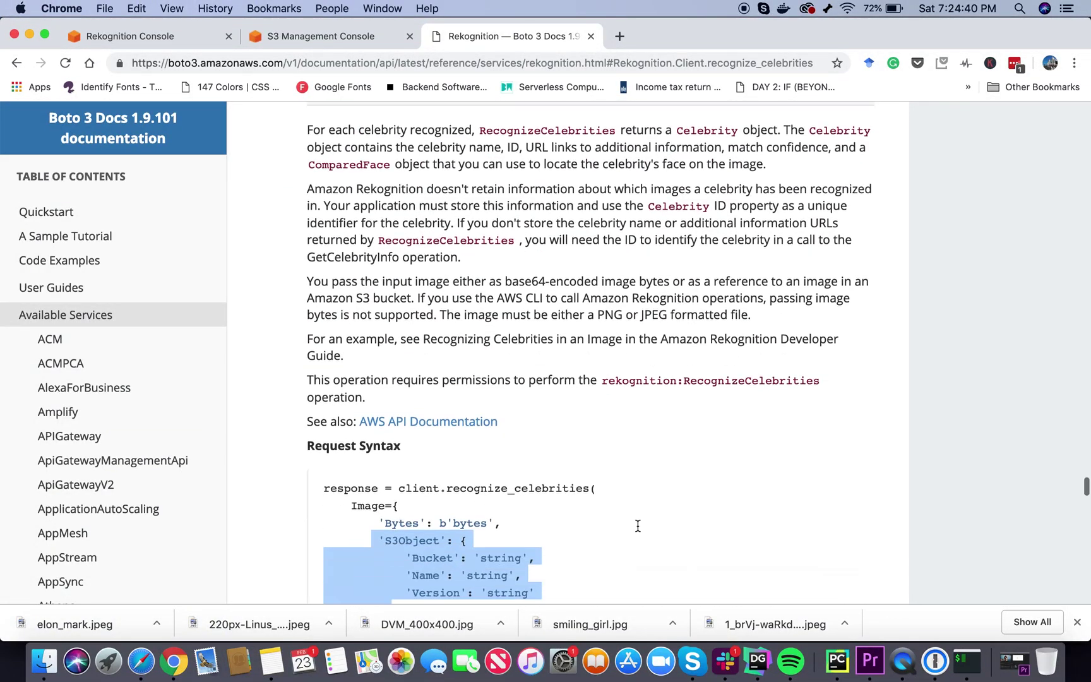
left_click(837, 662)
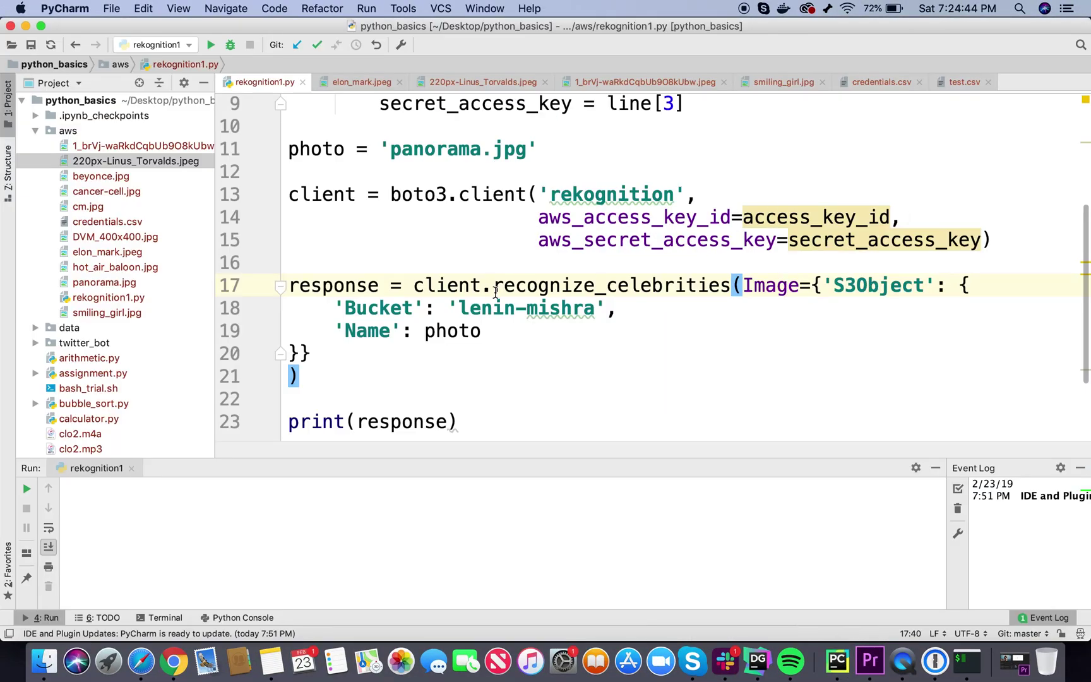
scroll(495, 292, "up", 2)
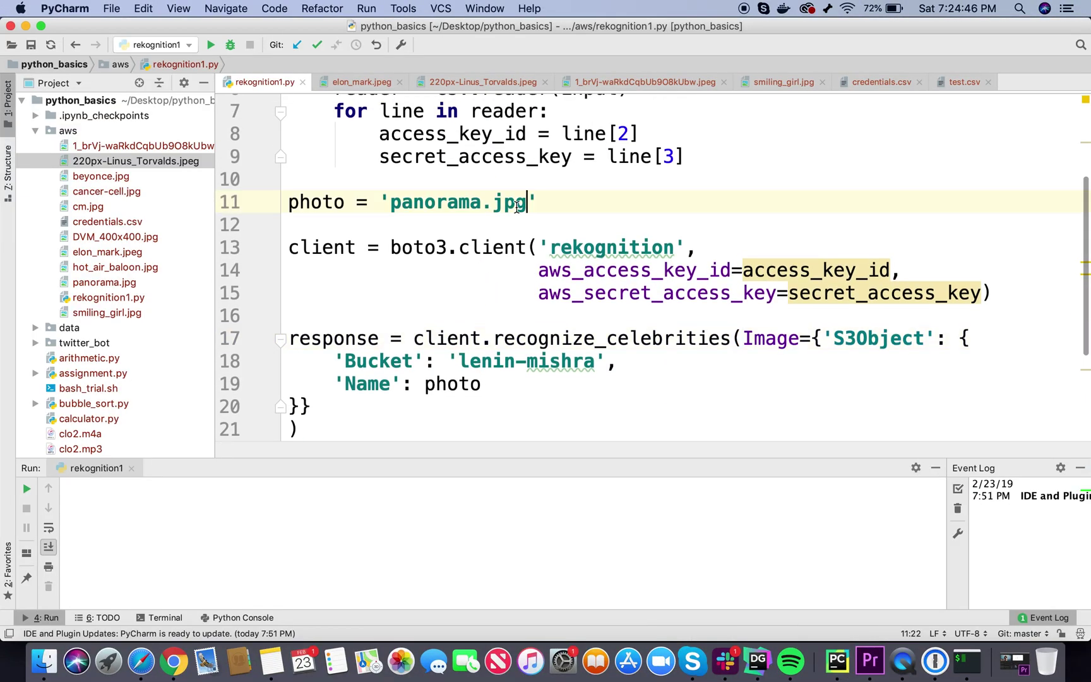
Check the panorama.jpg name on line 11 and the Linus Torvalds image, then view the S3 bucket's files
left_click_drag(526, 202, 397, 203)
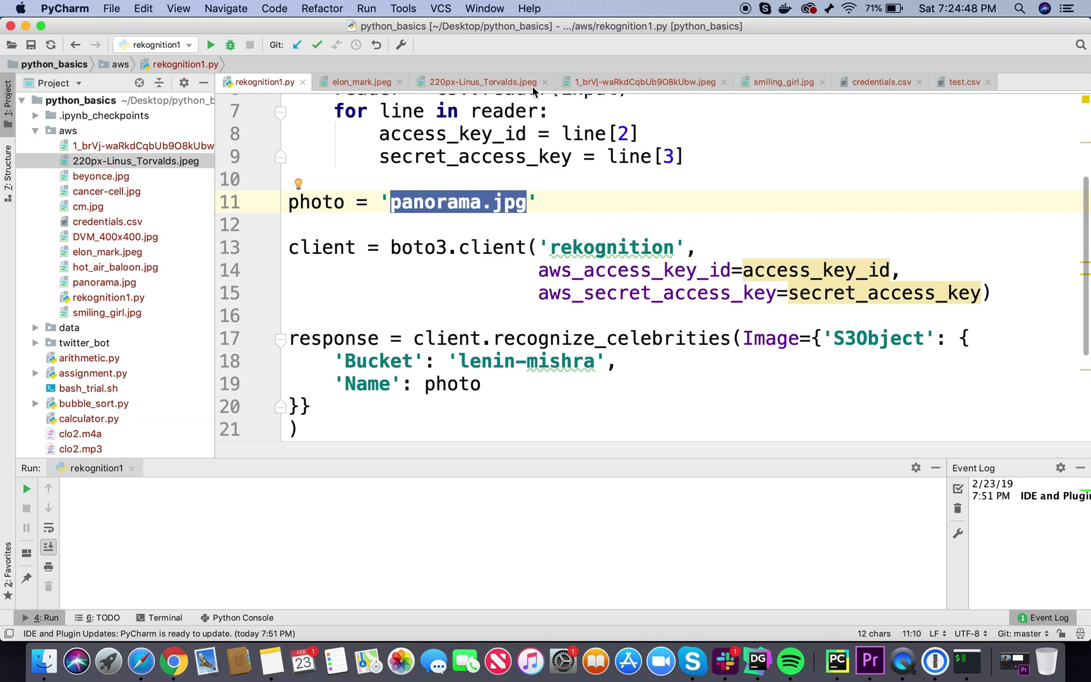
left_click(512, 82)
scroll(555, 189, "up", 3)
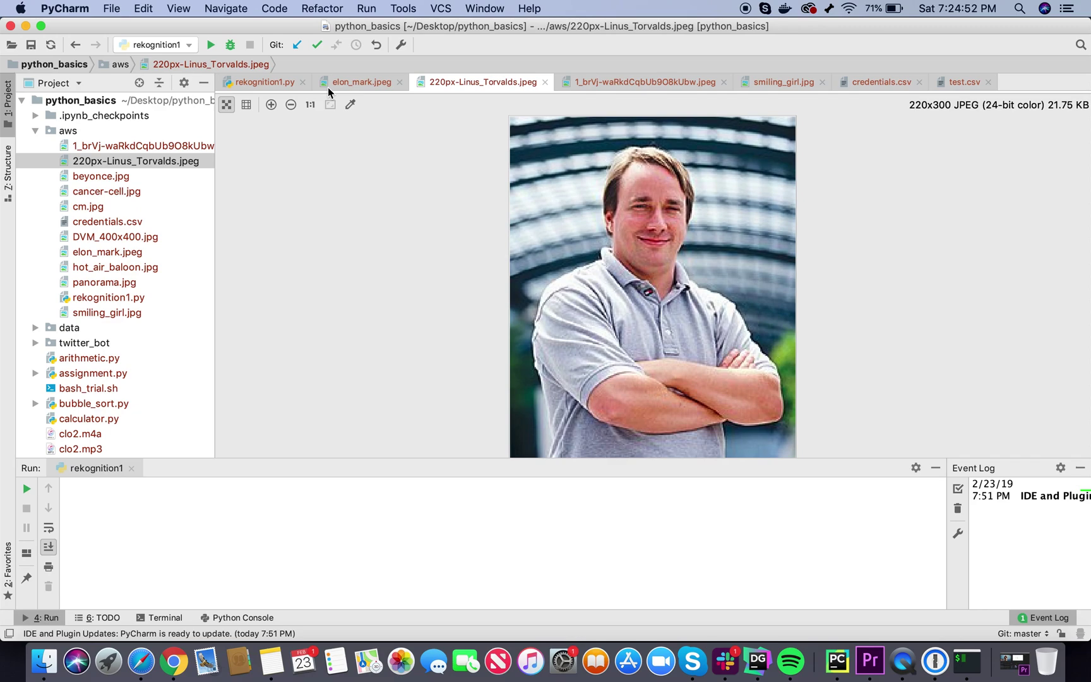
left_click(173, 662)
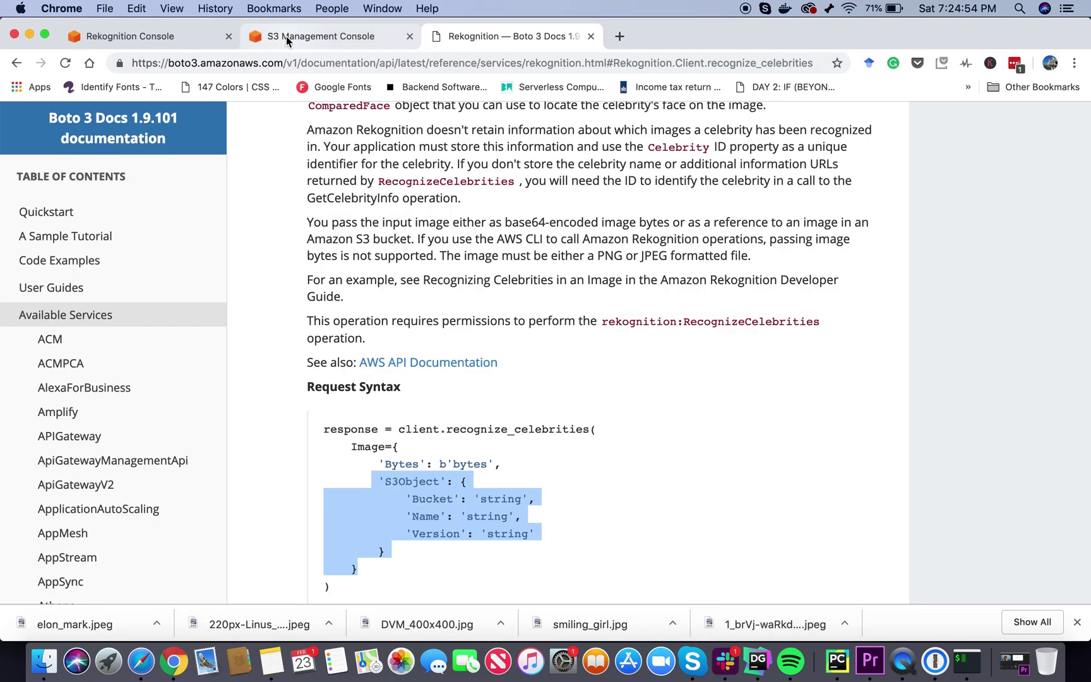
left_click(311, 36)
scroll(333, 379, "down", 3)
scroll(333, 379, "down", 3)
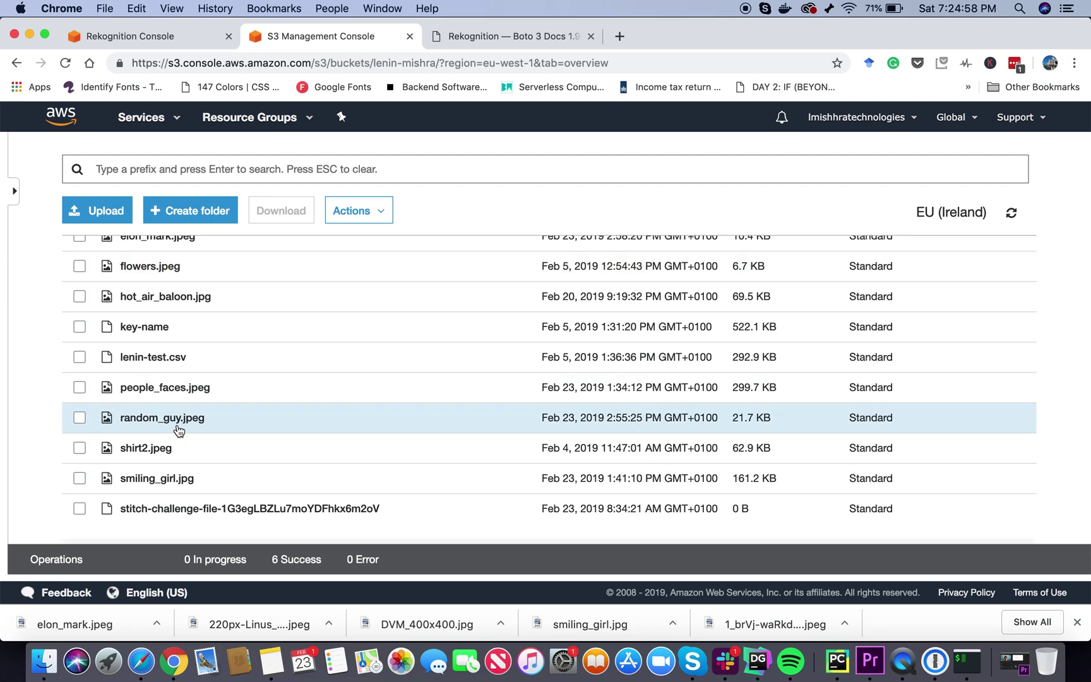
Run rekognition1 on random_guy.jpeg and mark 'Linus Torvalds' in the output
left_click(836, 661)
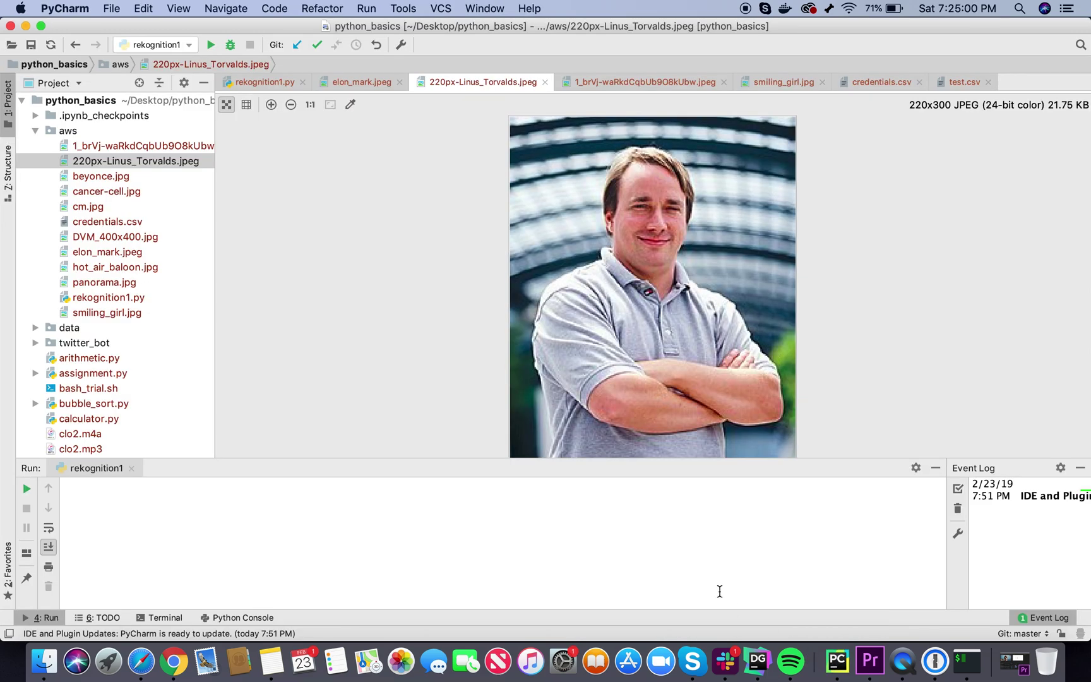
left_click(265, 82)
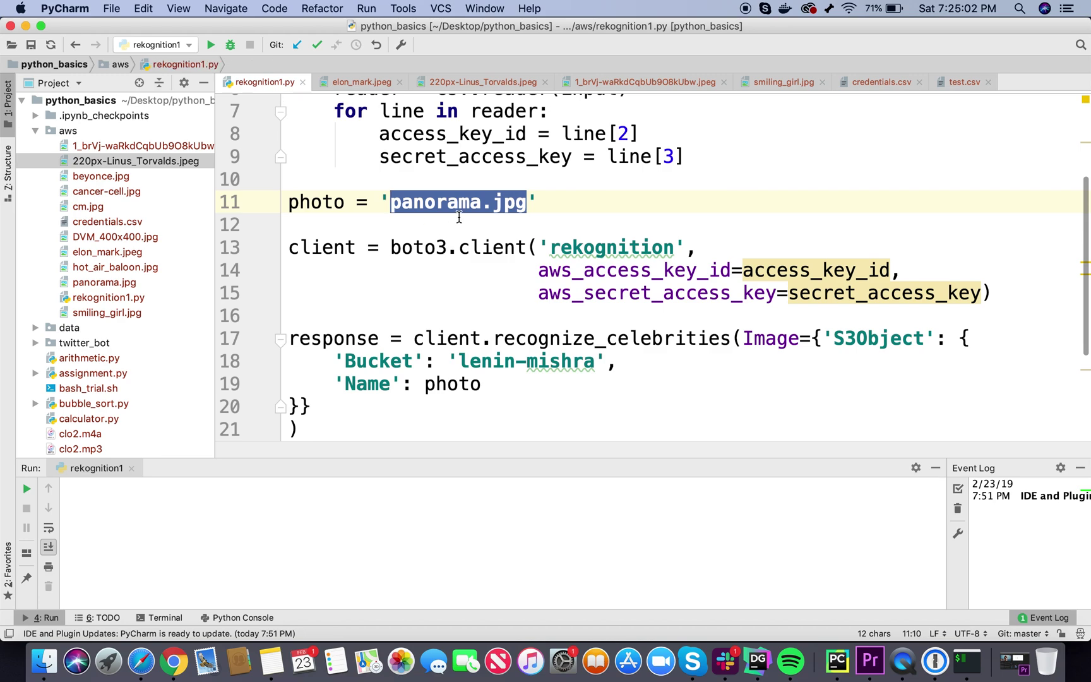
type("rand")
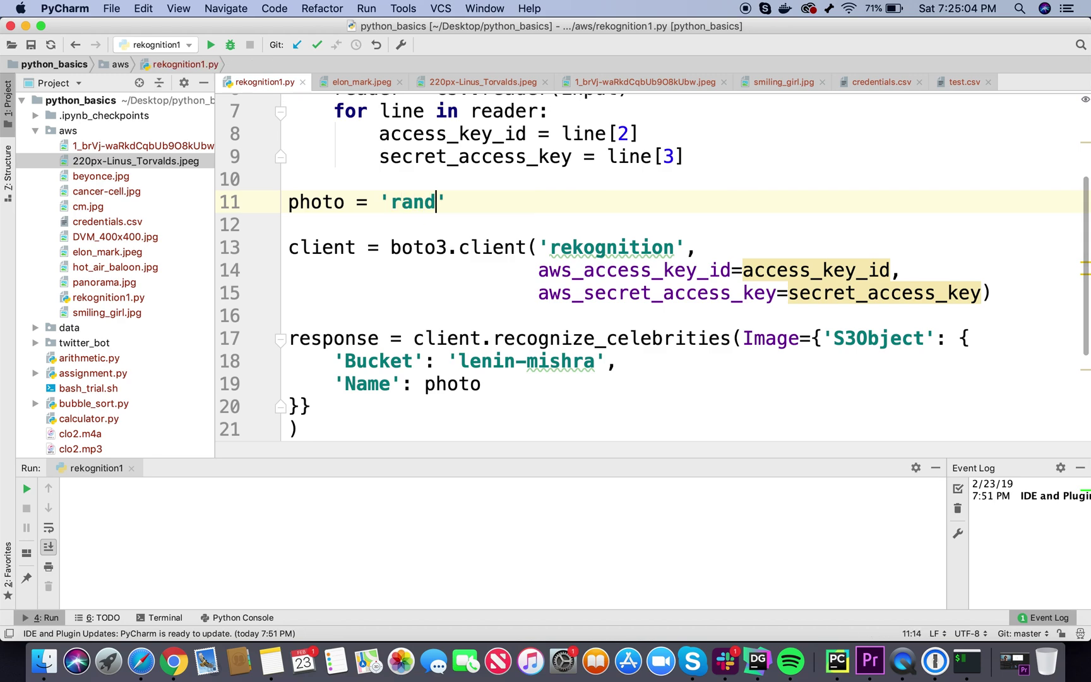
type("om_guy")
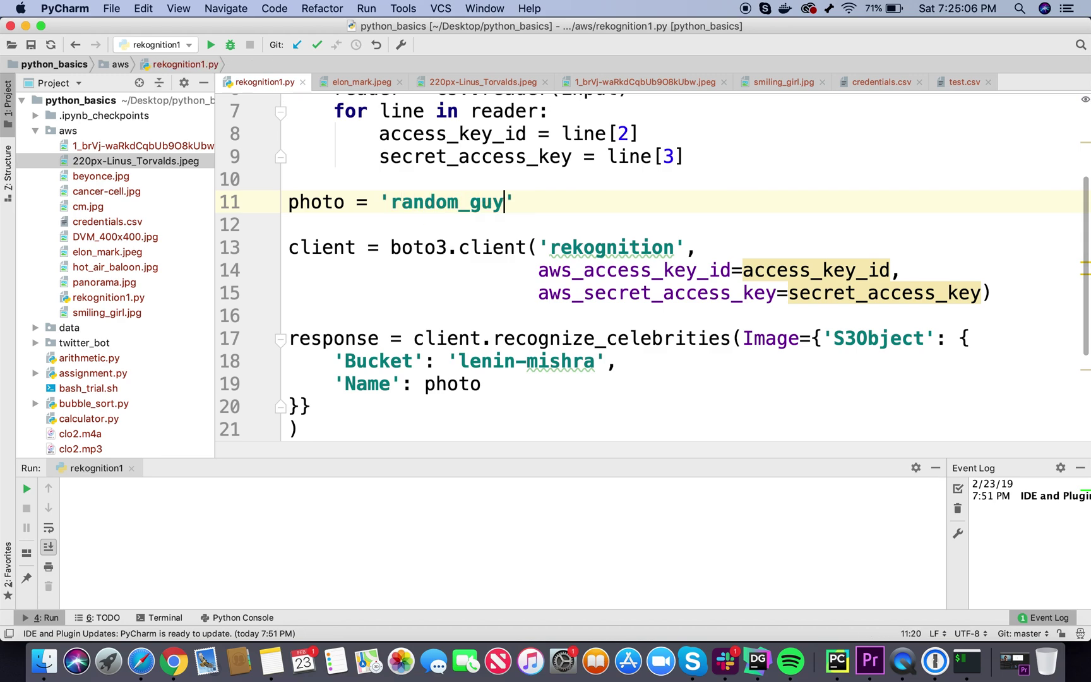
type(".jpeg")
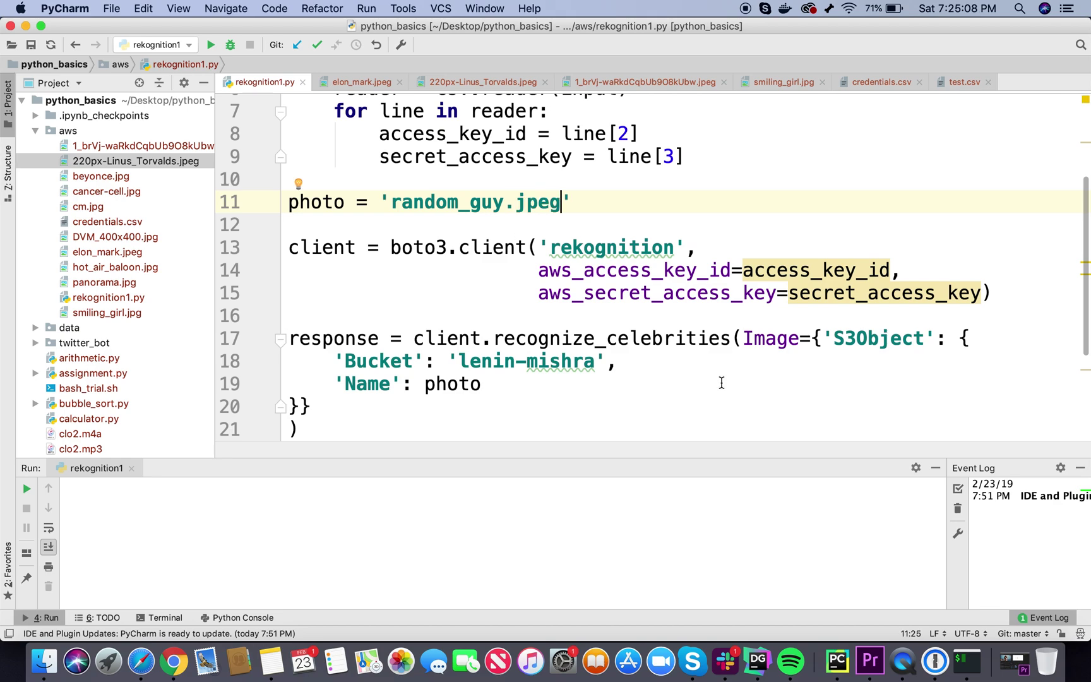
scroll(716, 368, "down", 6)
right_click(716, 368)
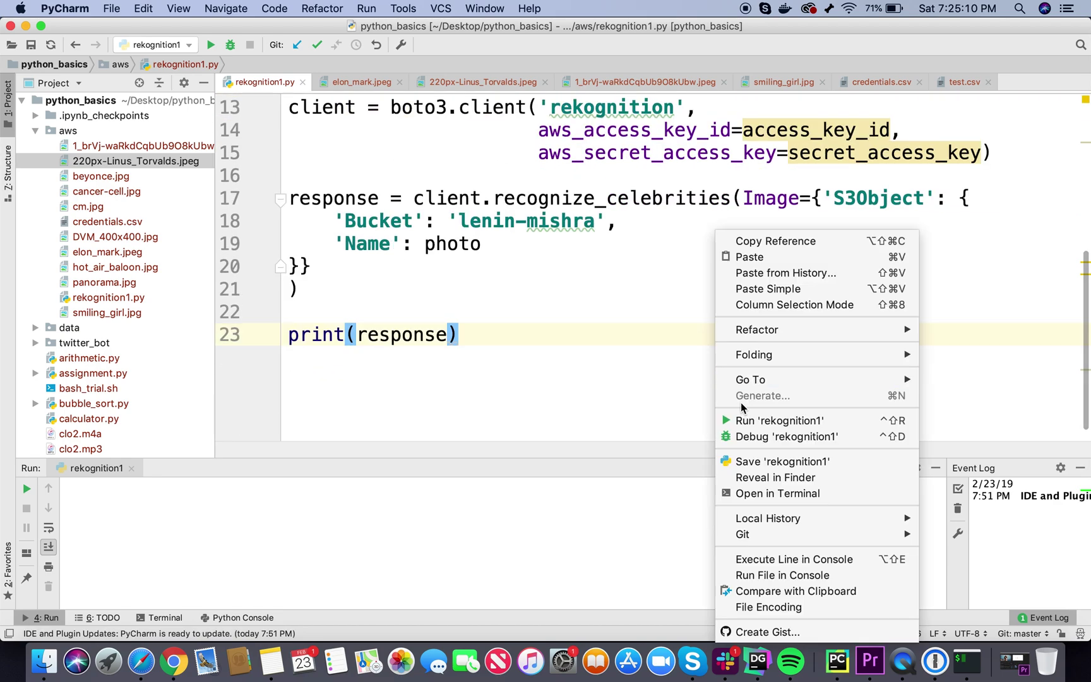
left_click(780, 421)
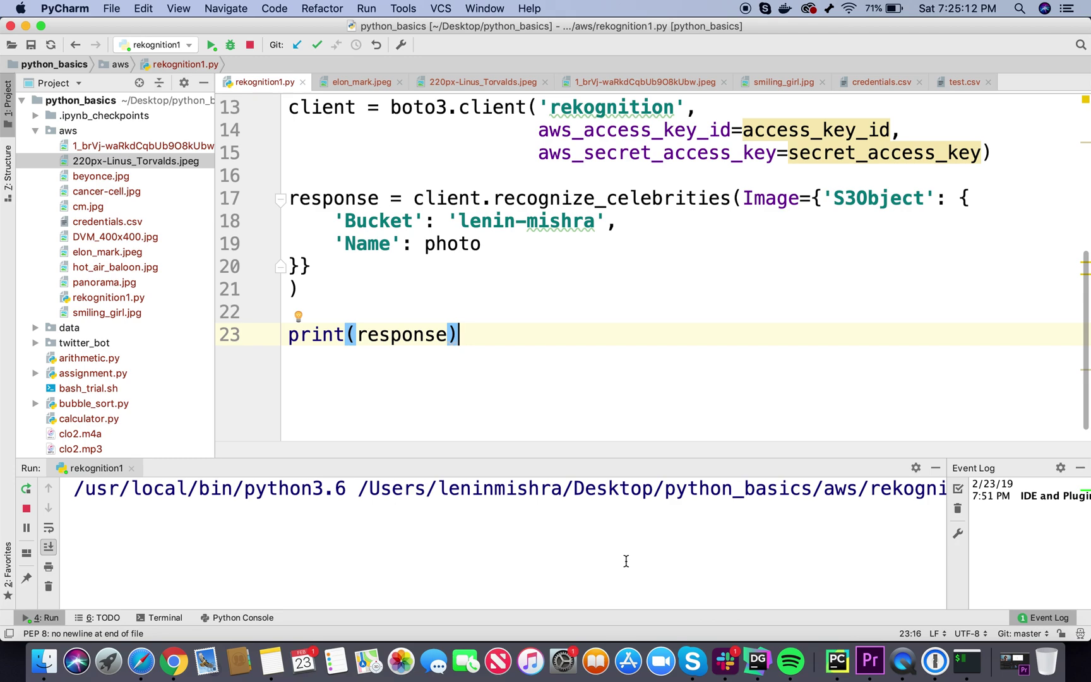
scroll(627, 561, "right", 2)
scroll(626, 561, "right", 3)
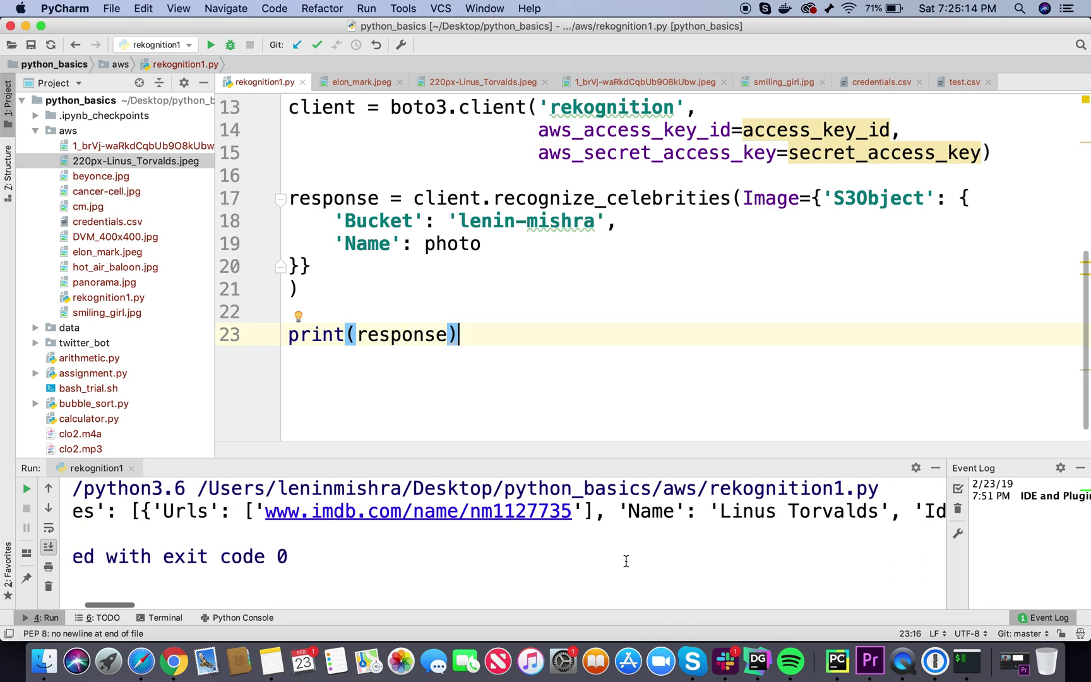
scroll(626, 561, "right", 2)
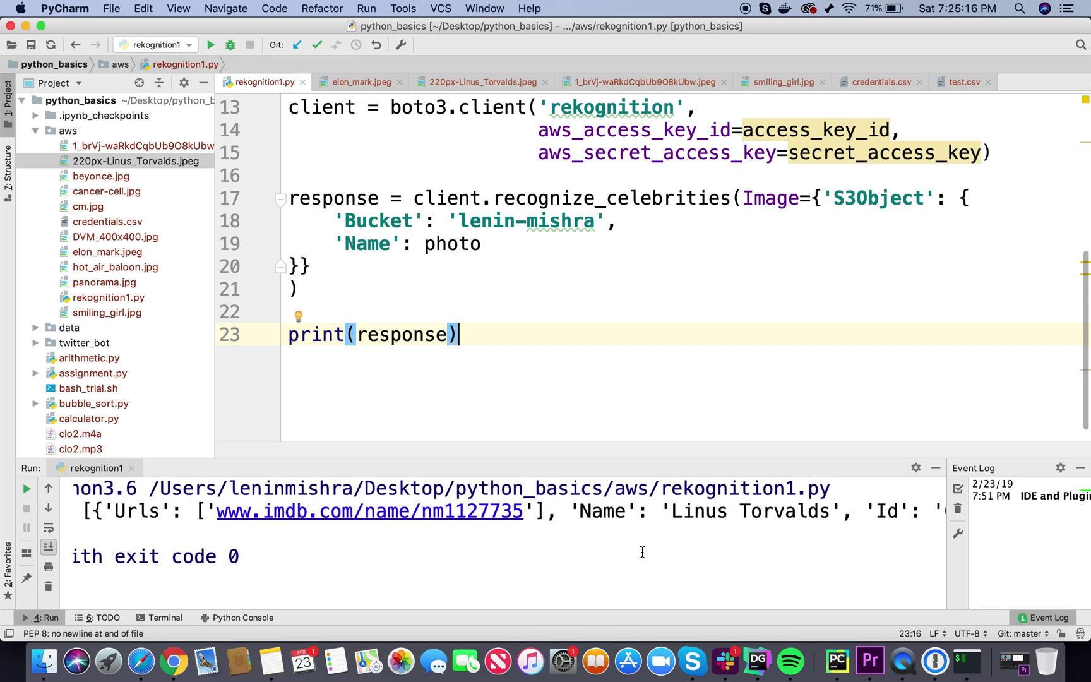
left_click_drag(831, 511, 674, 511)
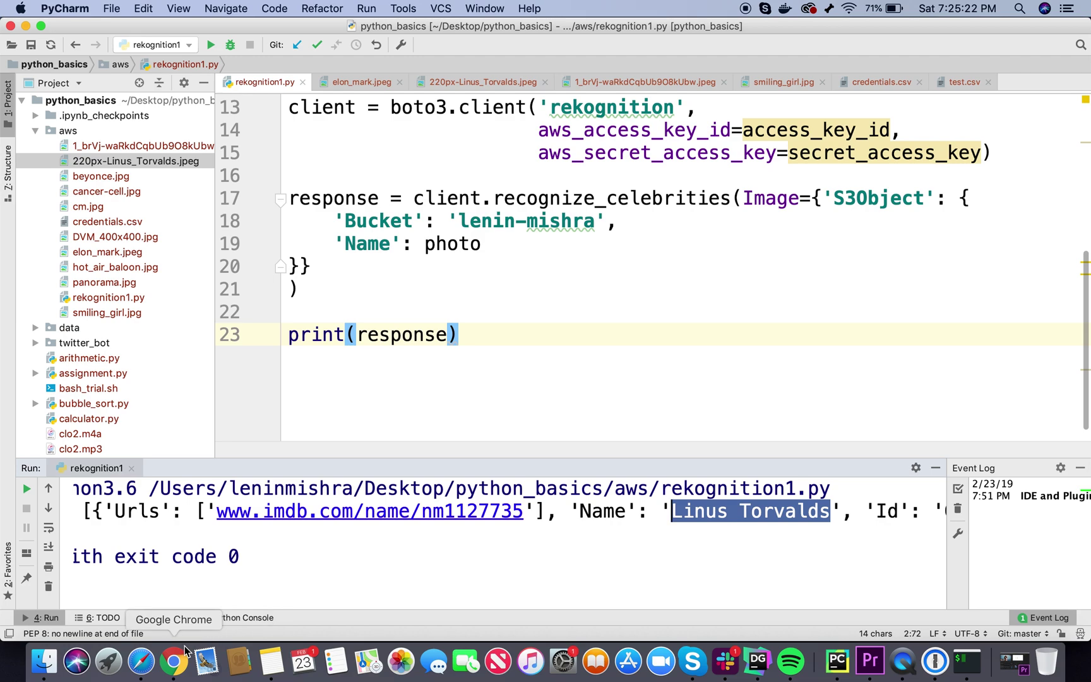
left_click(174, 662)
Search 'Linus Torvalds' in a new Chrome tab and open his Wikipedia article
left_click(620, 36)
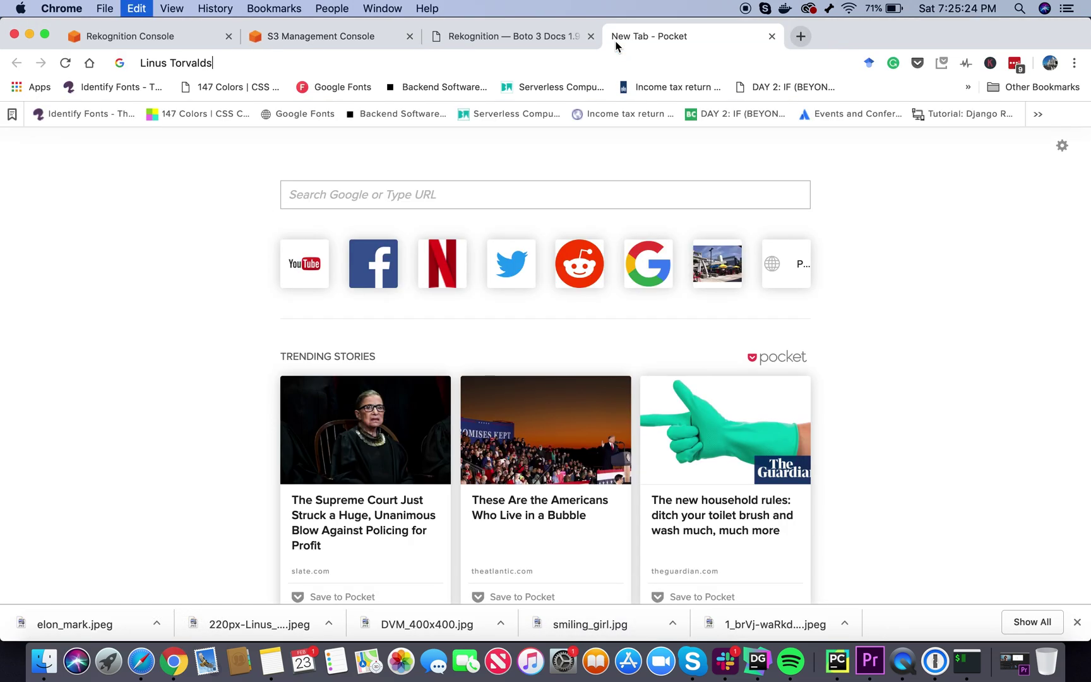
key("super+v")
key("Return")
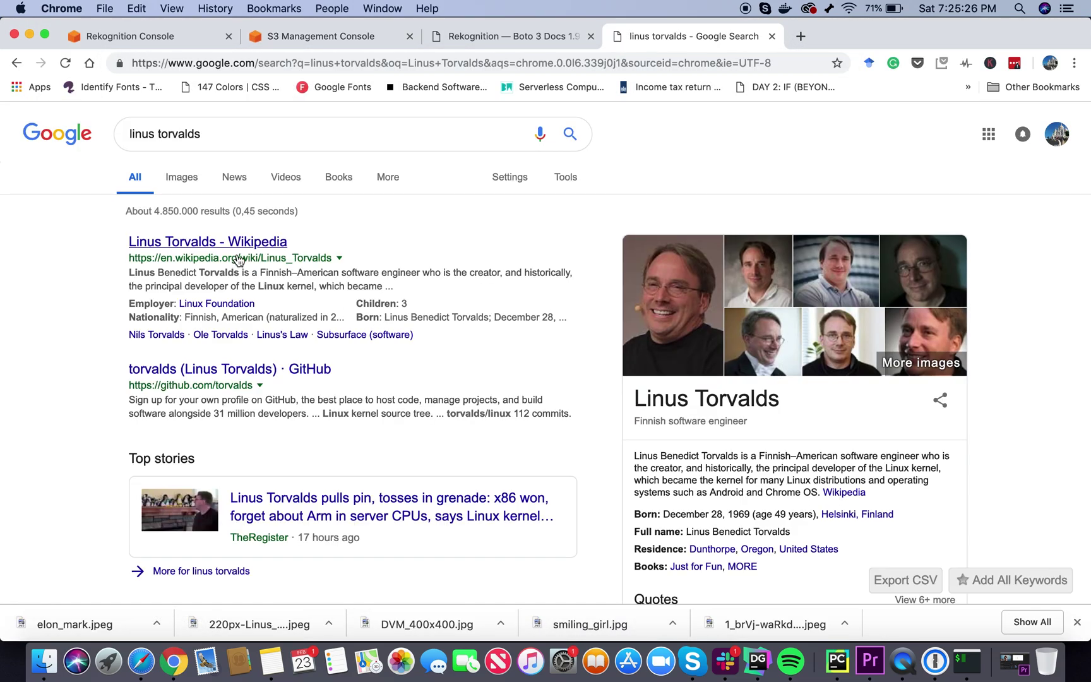
left_click(240, 246)
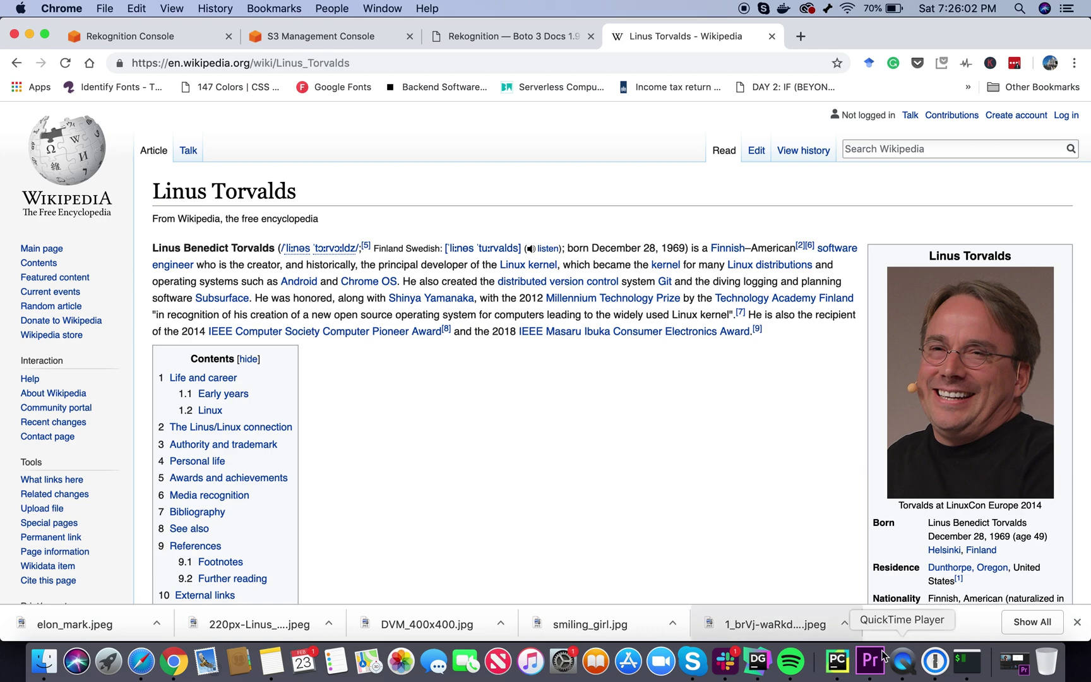
left_click(836, 661)
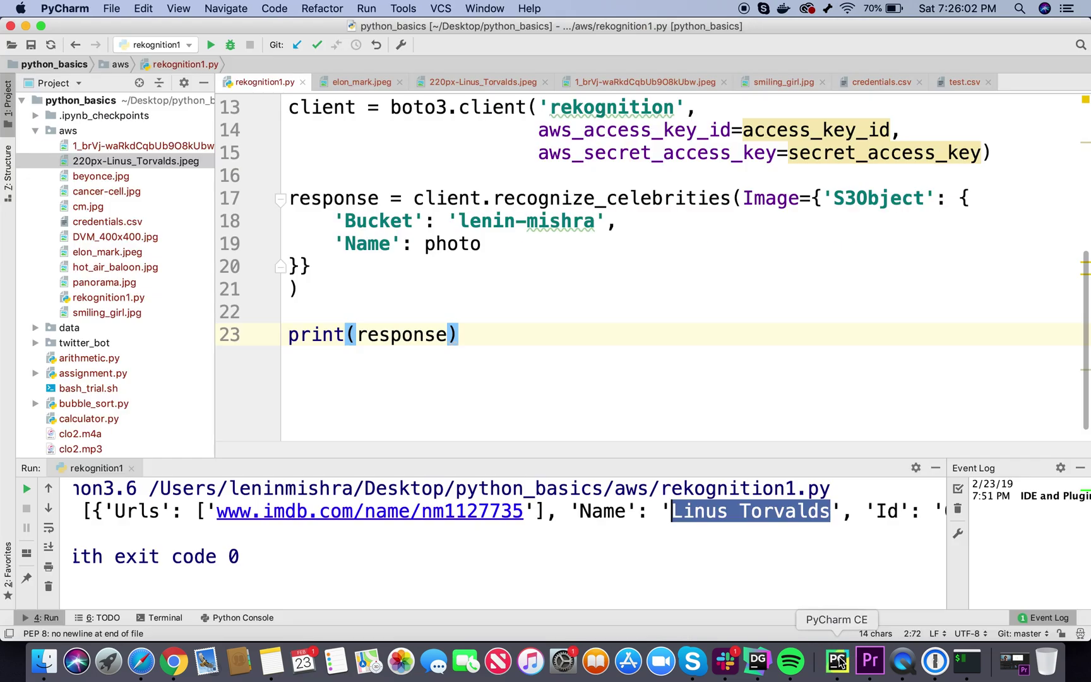
Preview the elon_mark.jpeg photo of two people from the Project tree
double_click(107, 252)
scroll(649, 339, "up", 2)
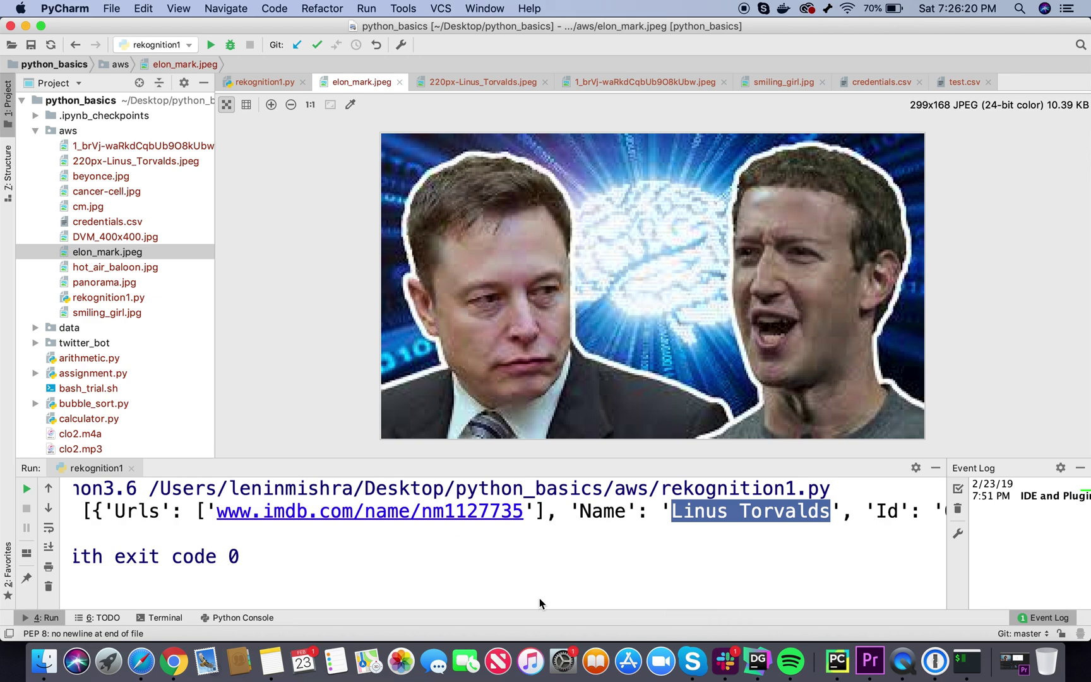
left_click(264, 84)
scroll(609, 237, "up", 5)
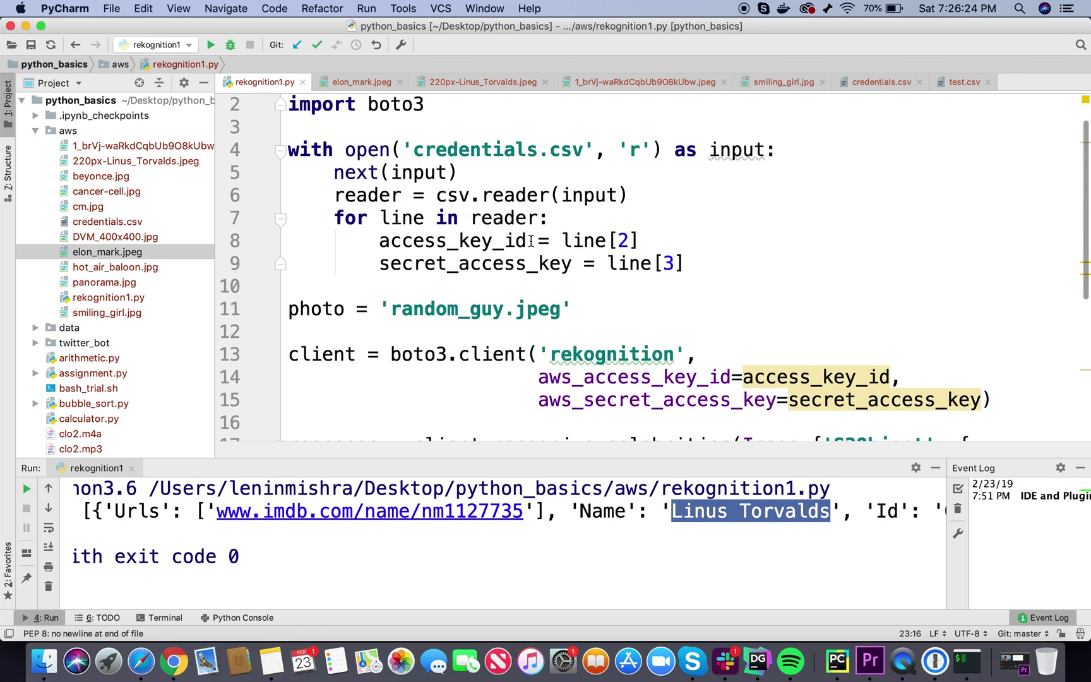
Select 'random_guy.jpeg' on line 11 so it can be replaced with 'elon_mark.jpeg'
left_click_drag(562, 308, 391, 309)
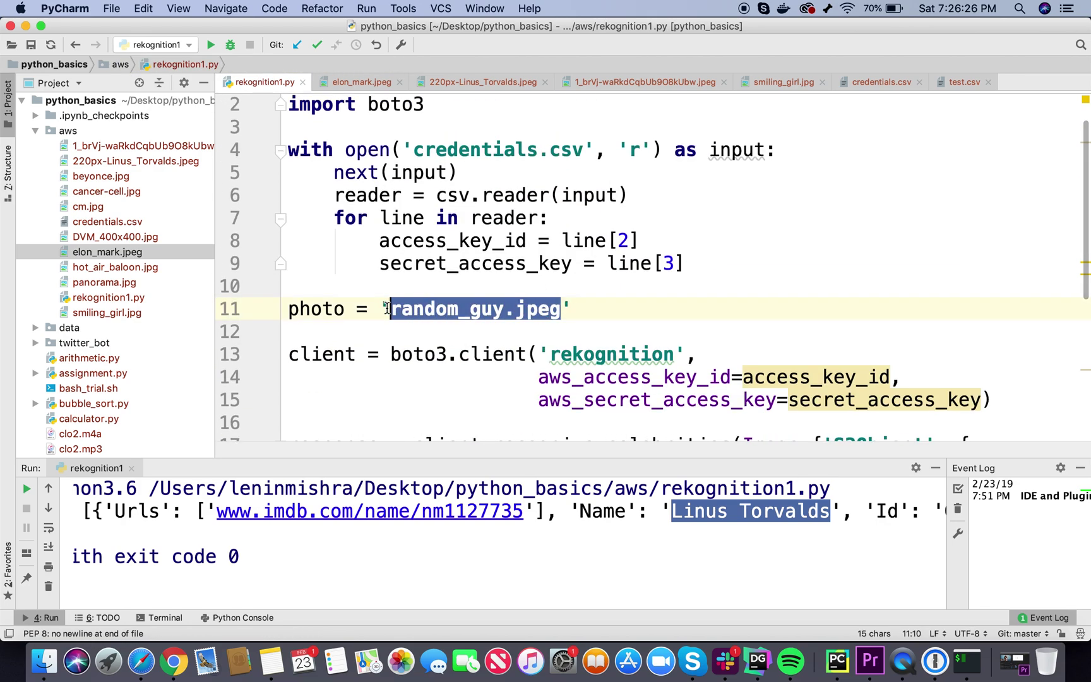
type("elon")
type("_mark.")
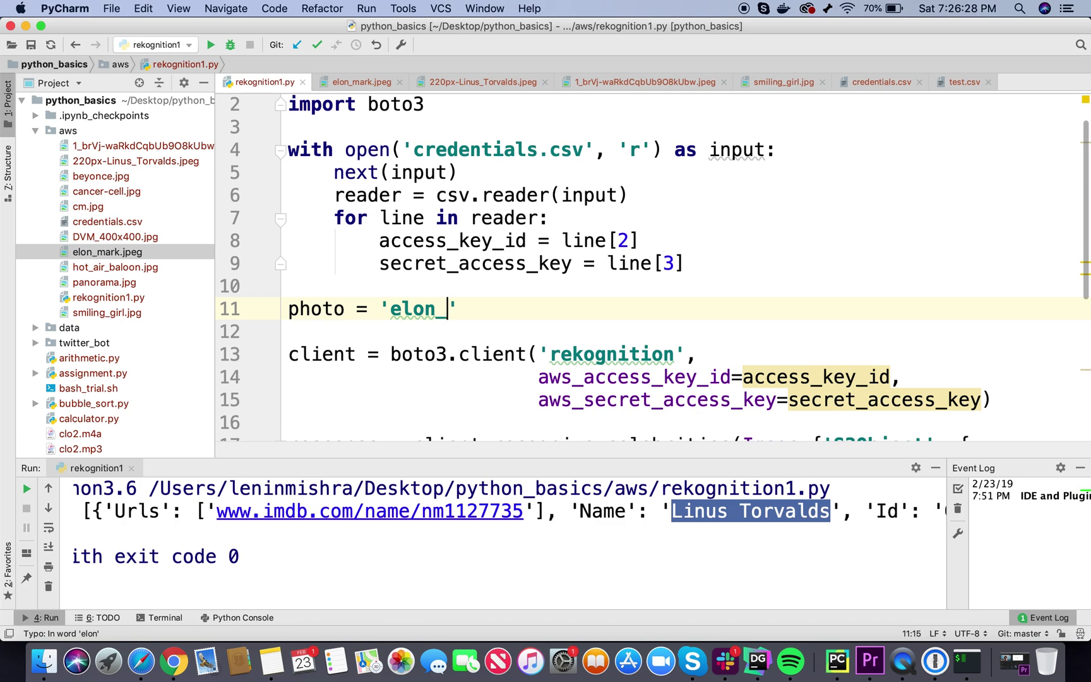
type("j")
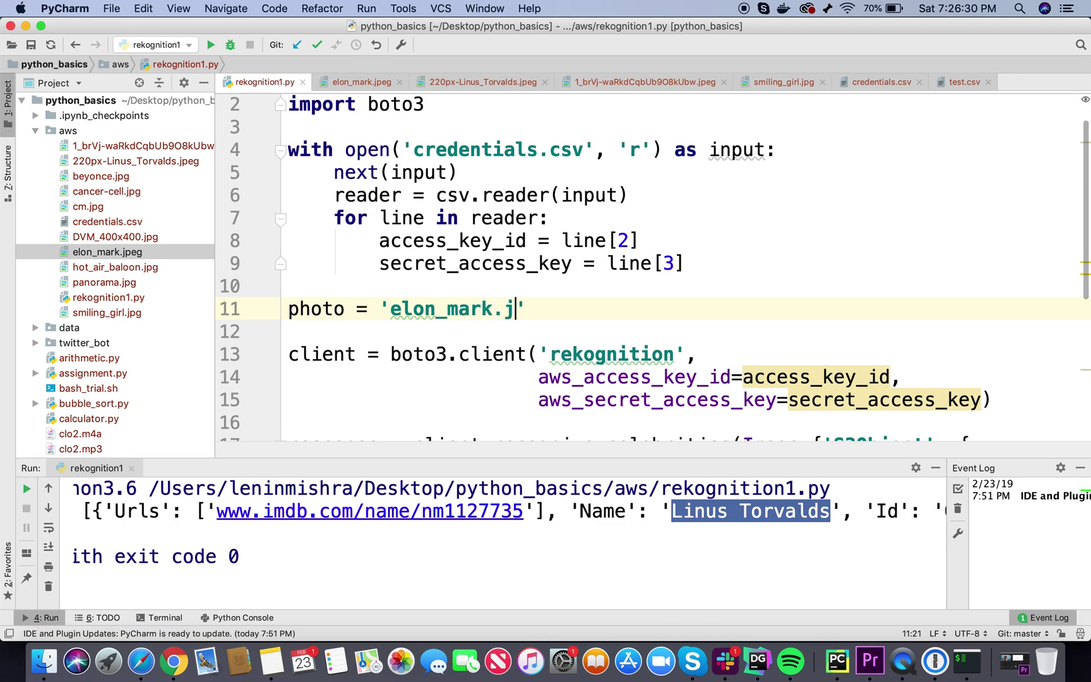
type("peg")
scroll(533, 340, "down", 5)
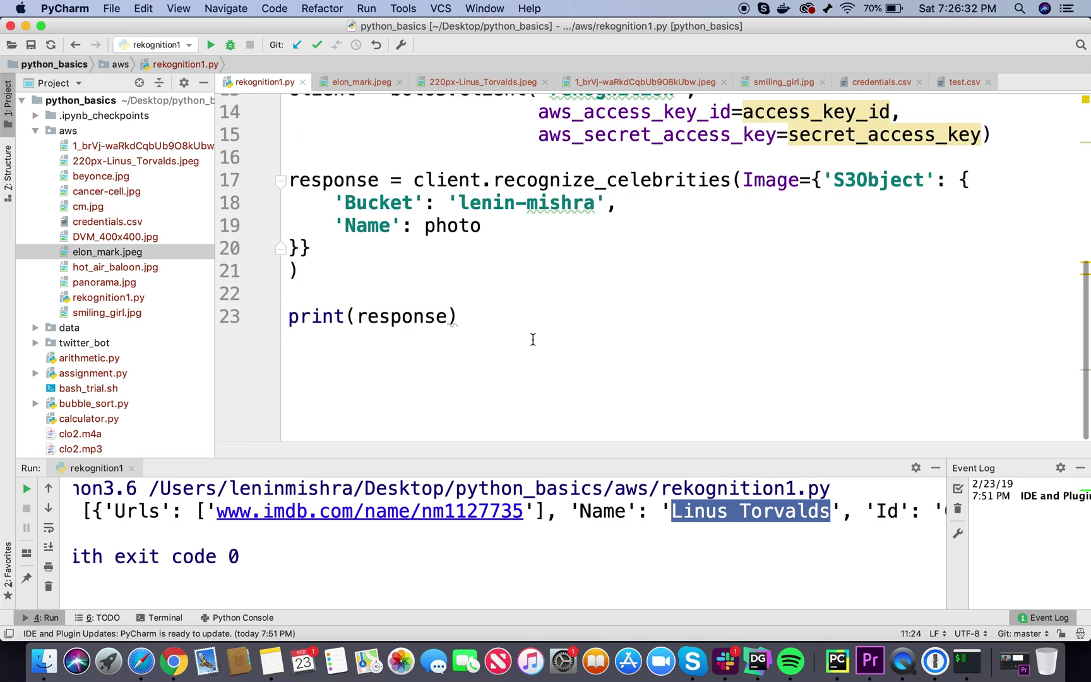
Run rekognition1 on elon_mark.jpeg and pick out 'Zuckerberg' in the output
right_click(534, 340)
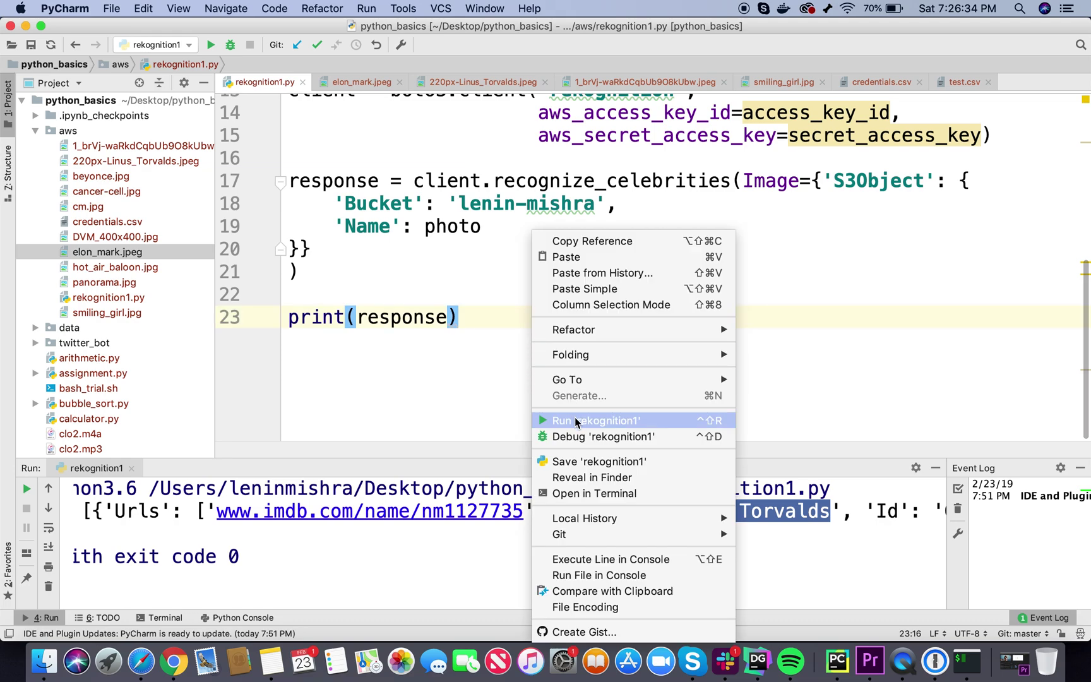
left_click(595, 420)
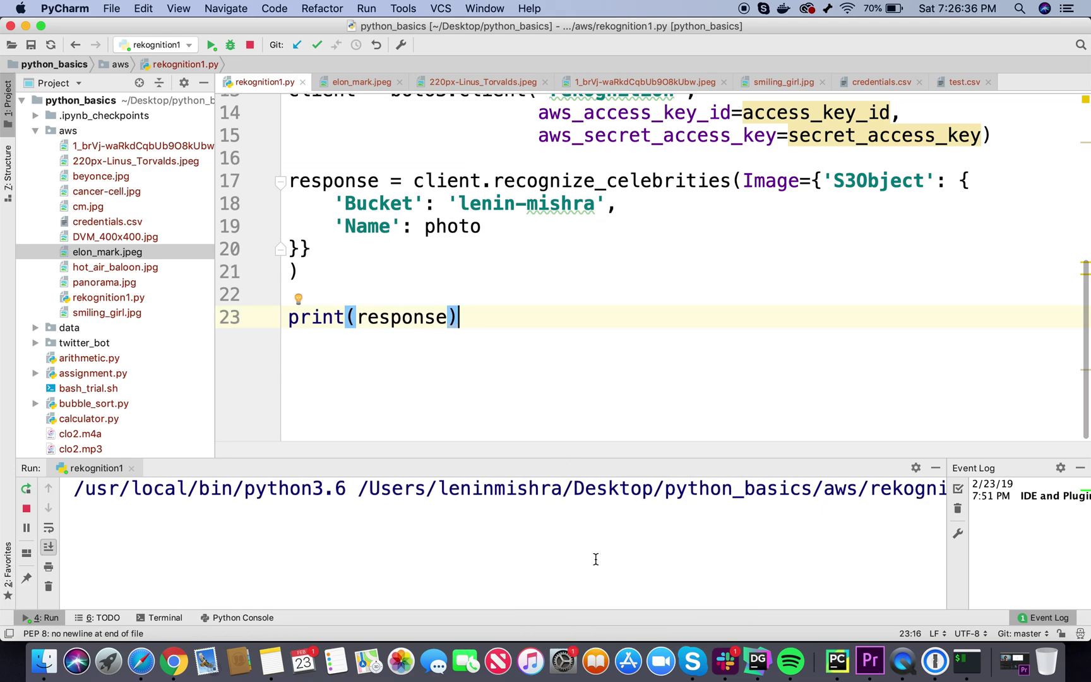
scroll(595, 559, "right", 3)
scroll(595, 559, "right", 2)
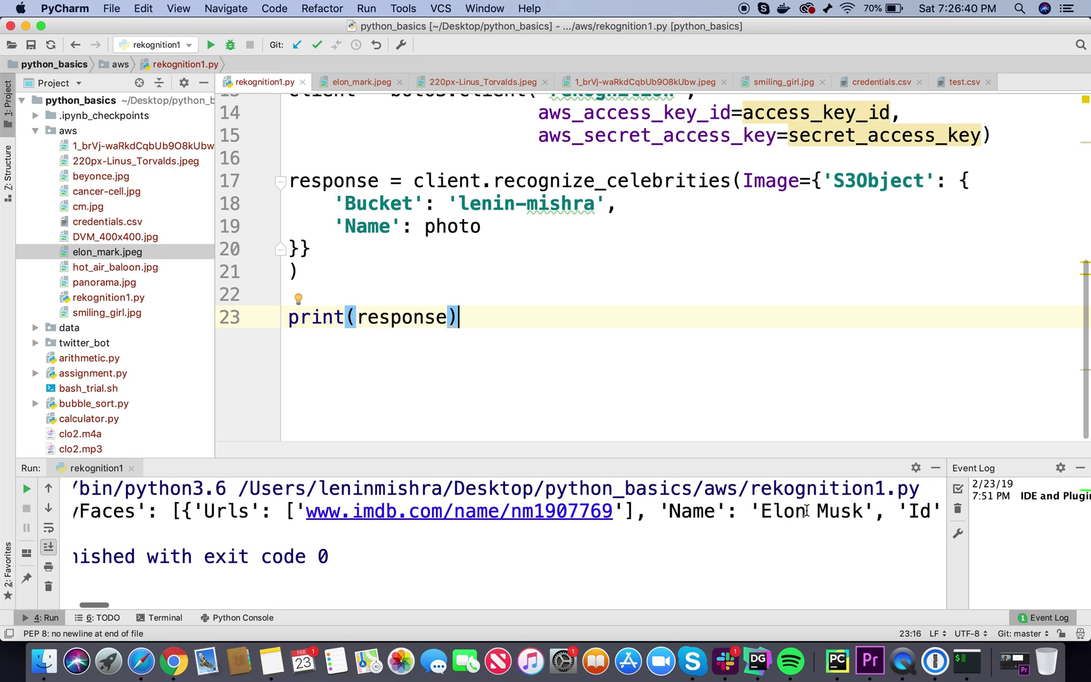
scroll(807, 512, "right", 4)
scroll(807, 512, "right", 4)
scroll(807, 511, "right", 4)
scroll(808, 512, "right", 4)
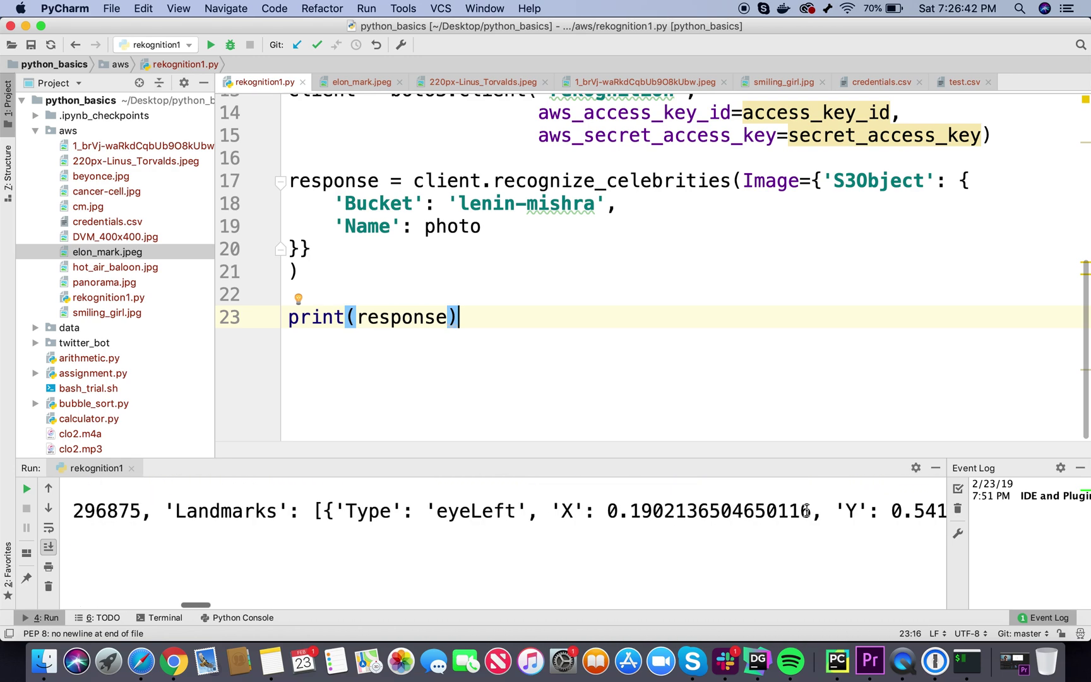
scroll(807, 511, "right", 4)
scroll(807, 511, "right", 4)
scroll(807, 512, "right", 4)
scroll(807, 511, "right", 4)
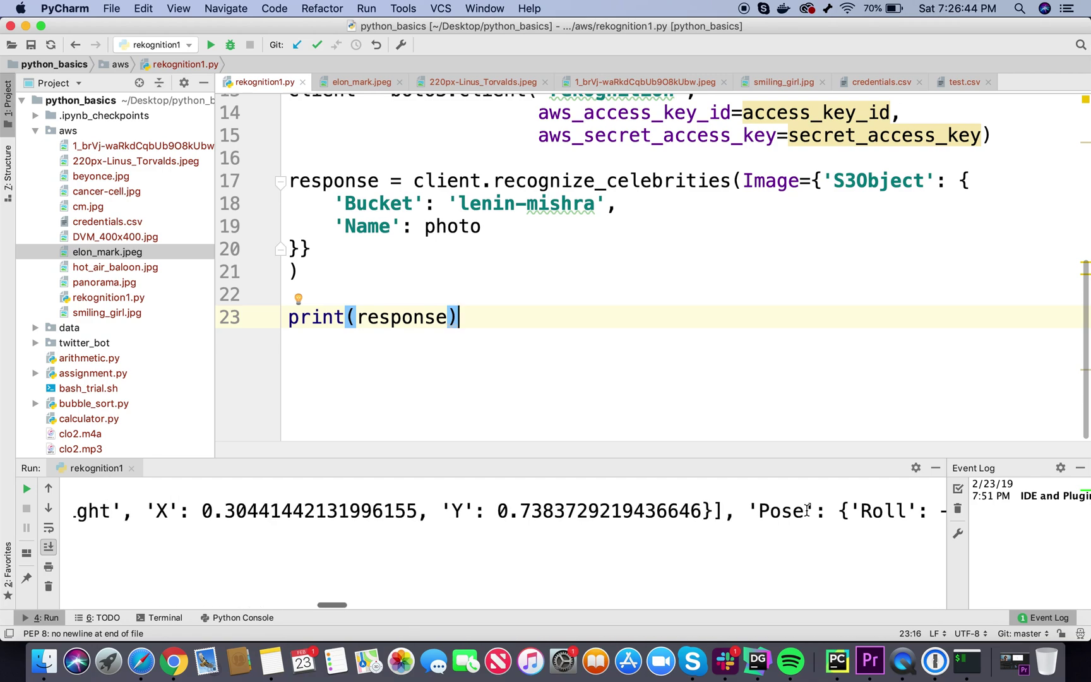
scroll(807, 511, "right", 4)
scroll(807, 510, "right", 4)
scroll(807, 510, "right", 4)
scroll(806, 510, "right", 4)
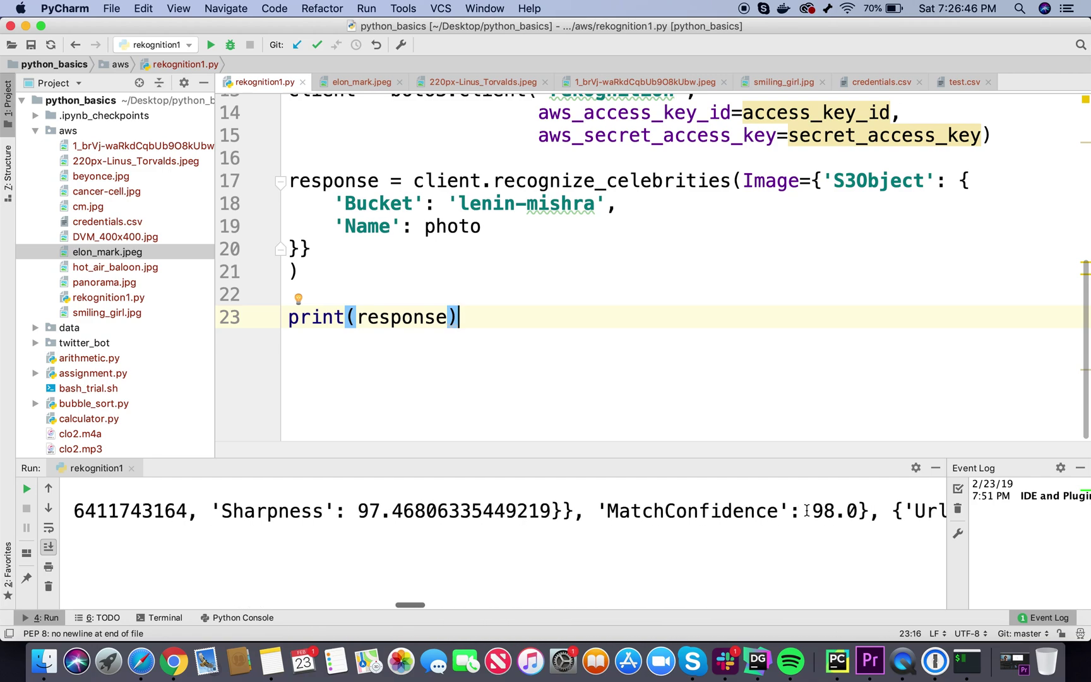
scroll(806, 511, "right", 4)
scroll(807, 509, "right", 4)
scroll(807, 510, "right", 4)
scroll(807, 511, "right", 4)
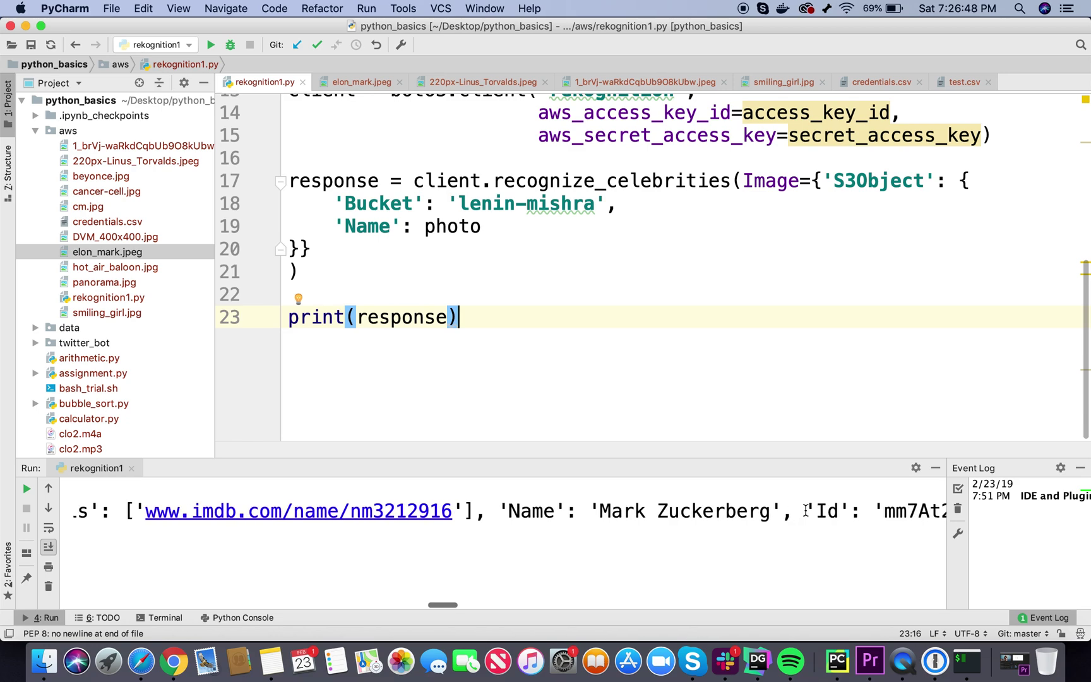
double_click(750, 510)
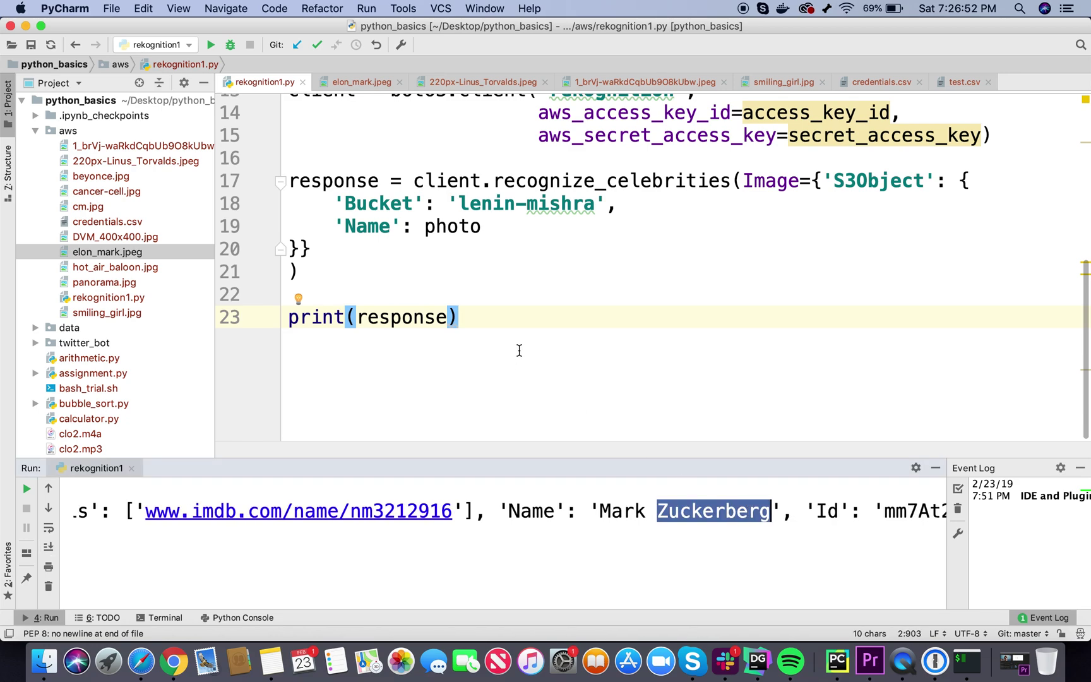
Copy the 'CelebrityFaces' key name from the Rekognition Console's sample response
left_click(173, 660)
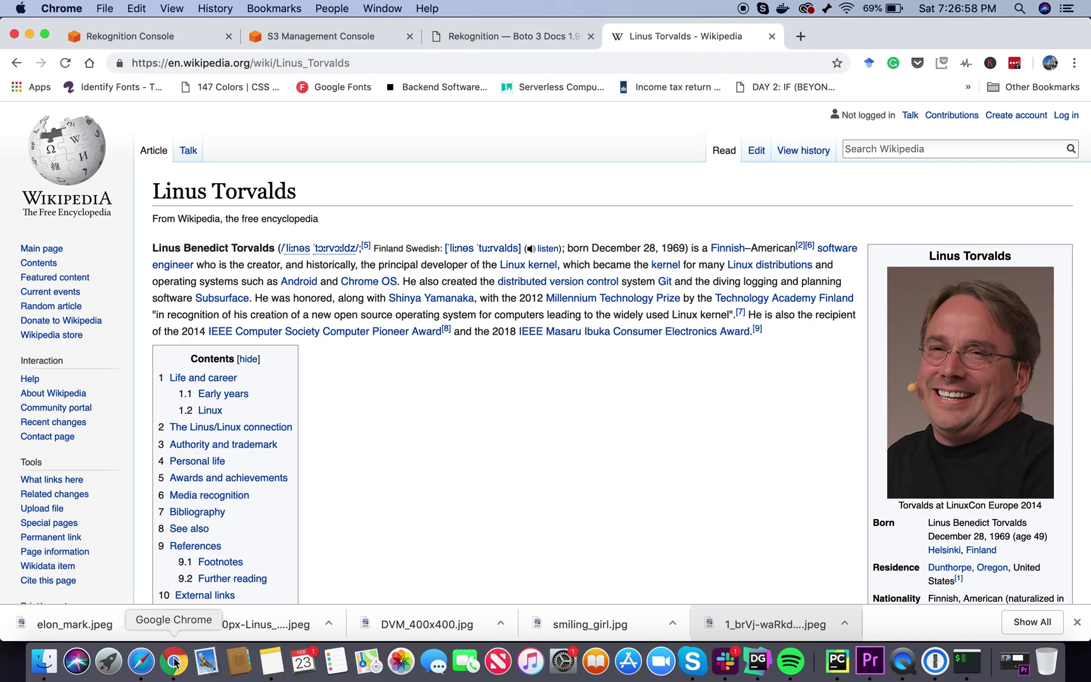
left_click(209, 36)
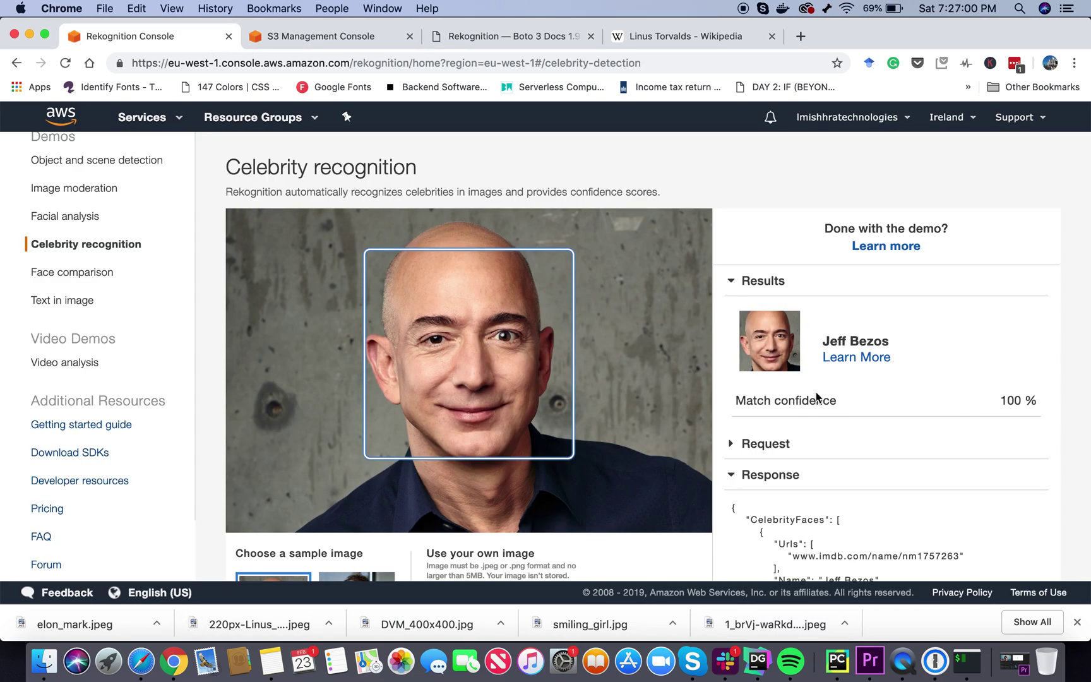
scroll(818, 401, "down", 5)
scroll(792, 392, "down", 3)
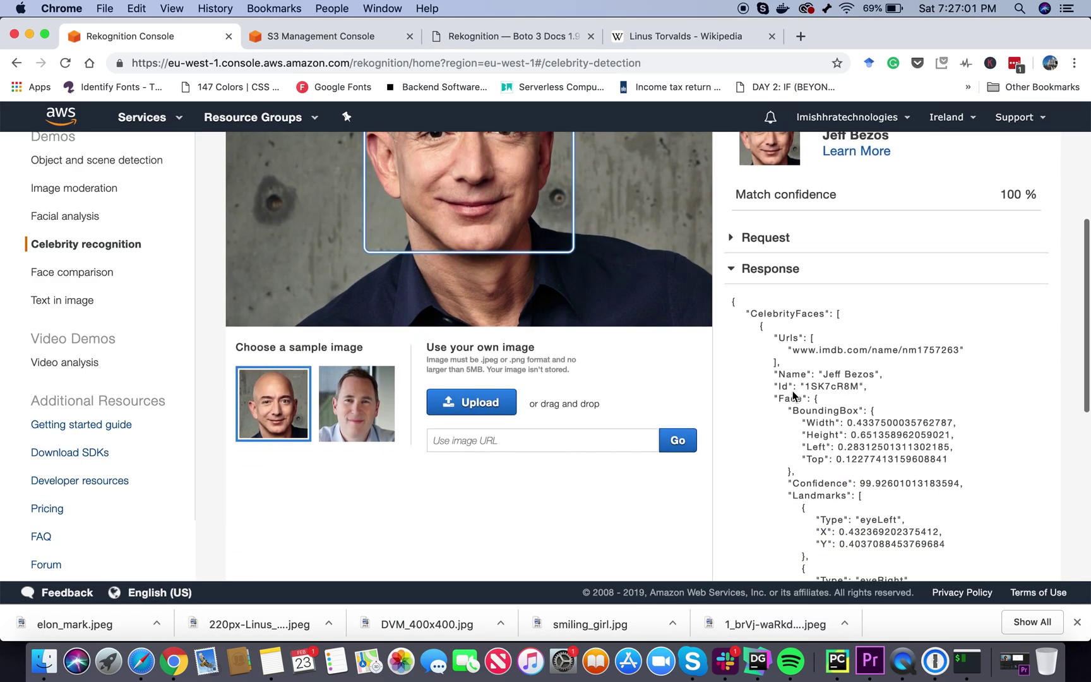
double_click(763, 315)
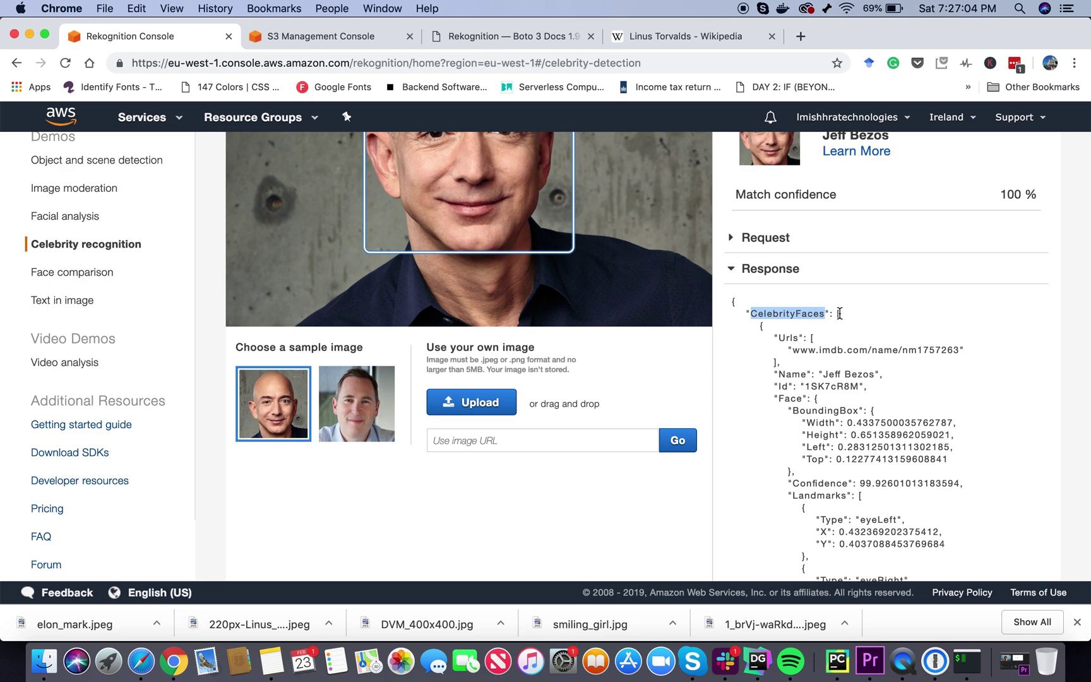
key("super+c")
left_click(837, 660)
Replace print(response) with a for/if/for loop that prints each person under 'CelebrityFaces'
triple_click(473, 318)
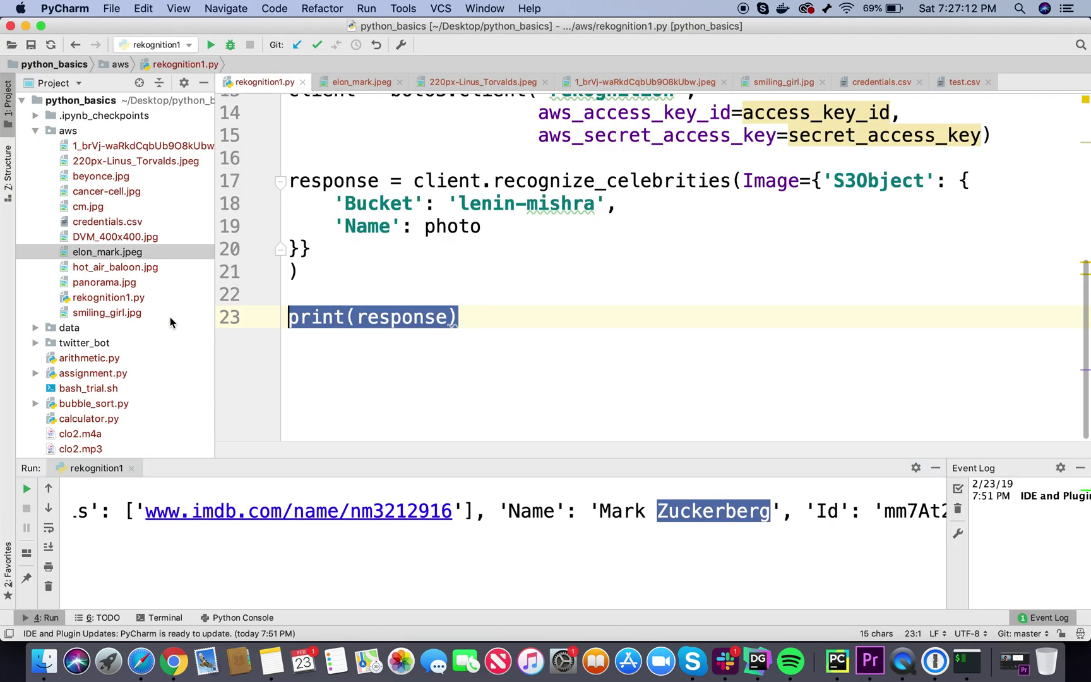
type("for key, ")
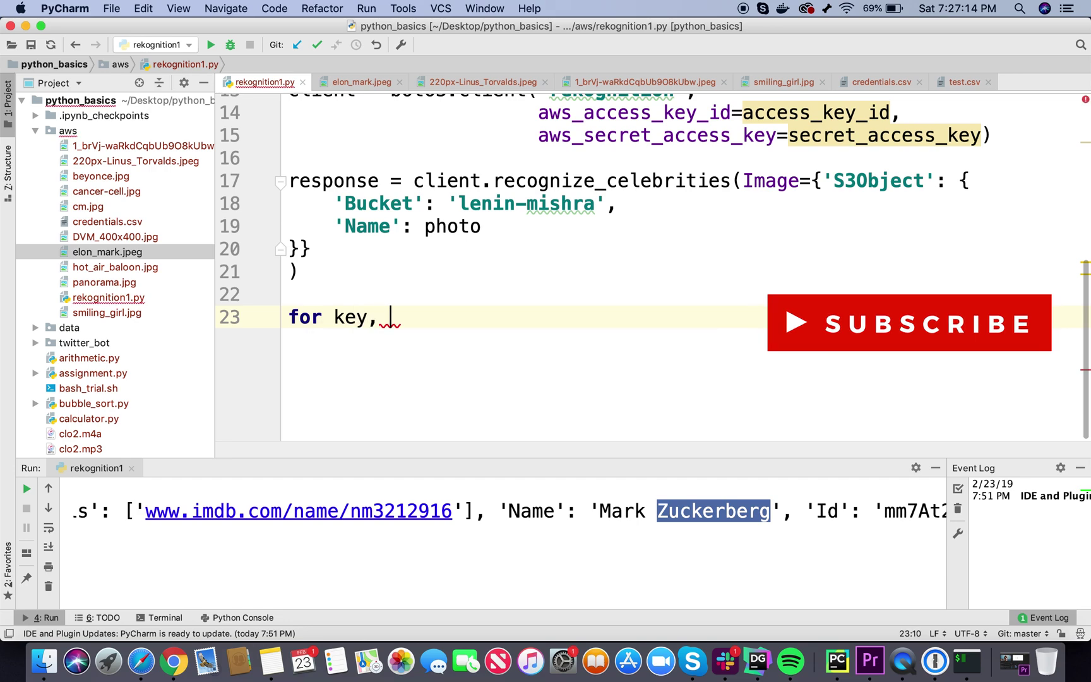
type("value in resp")
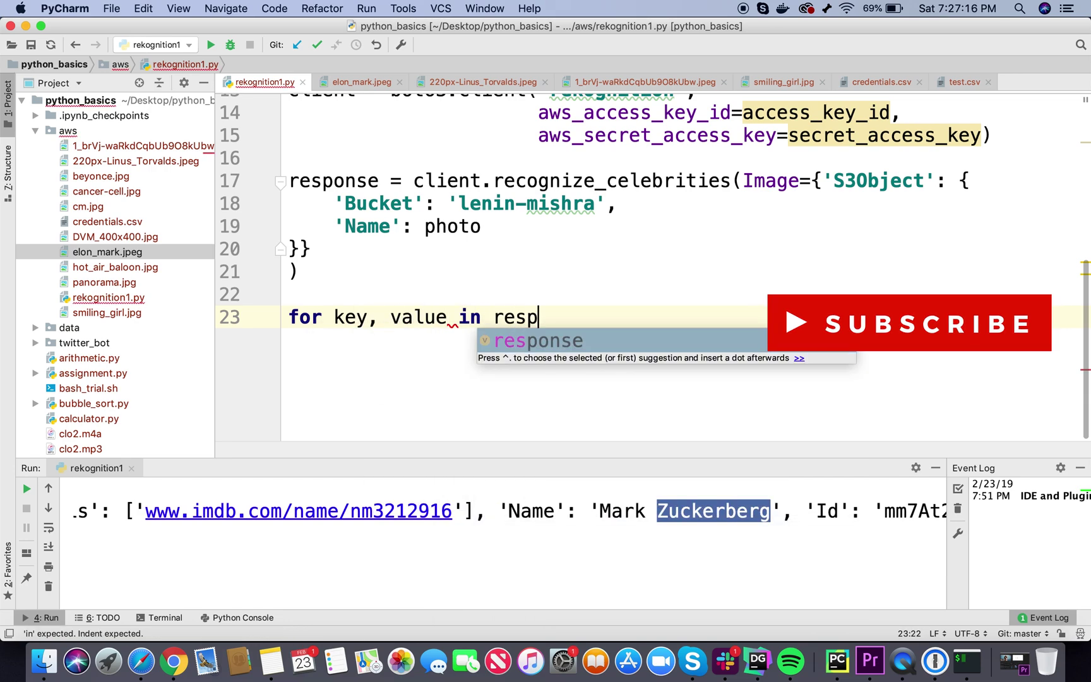
type("onse.item")
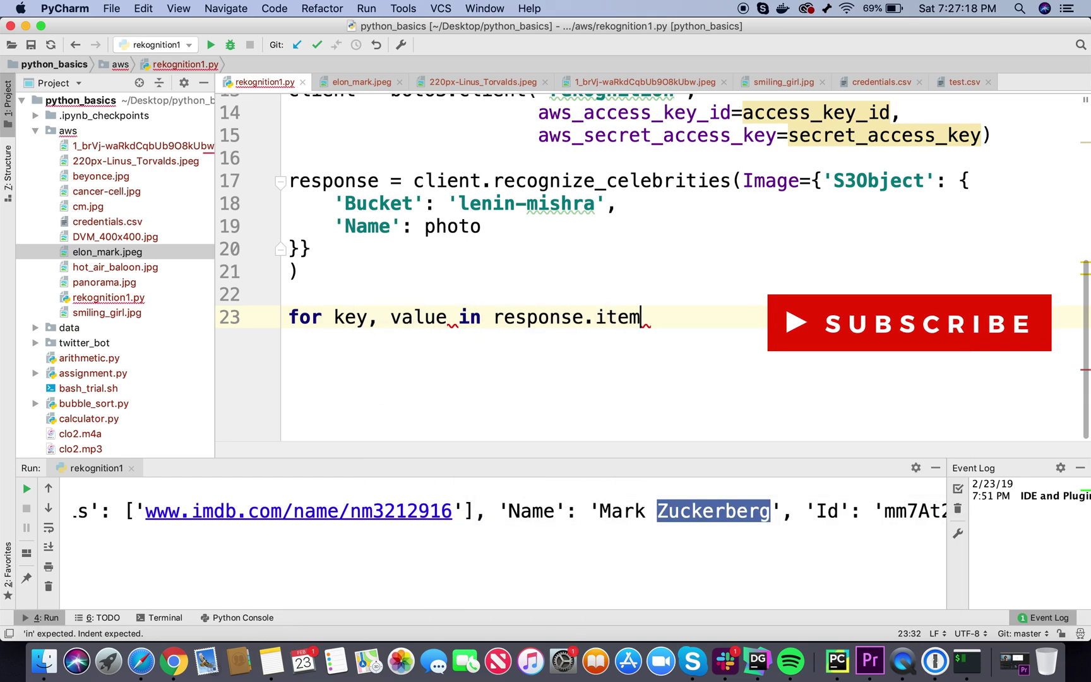
type("s()")
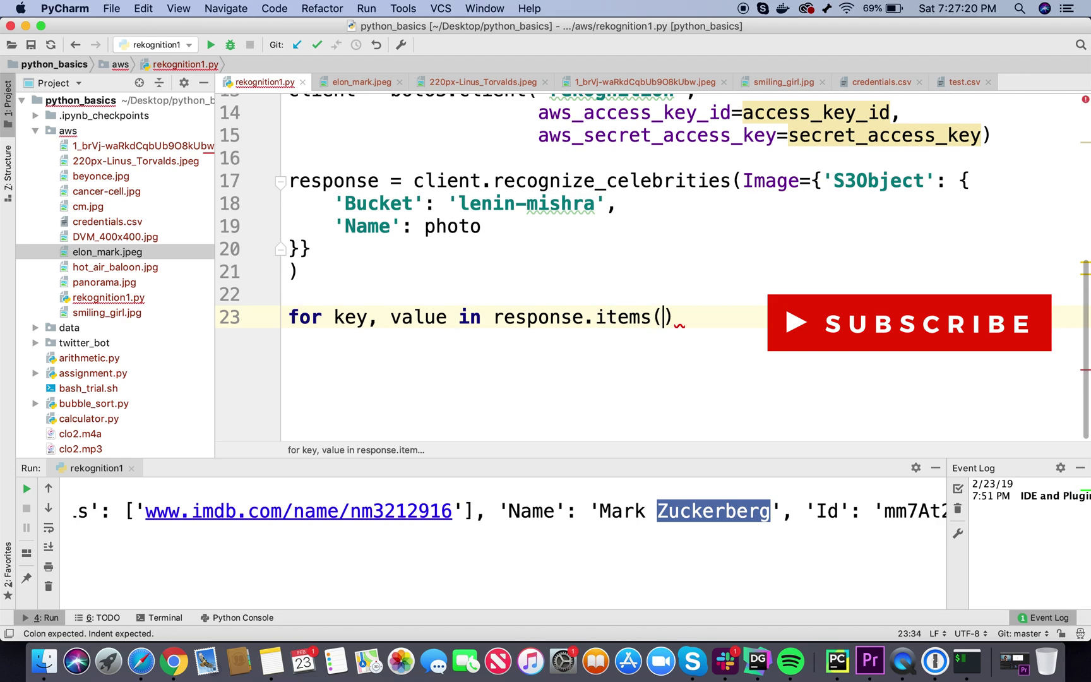
type(":")
key("Return")
type("i")
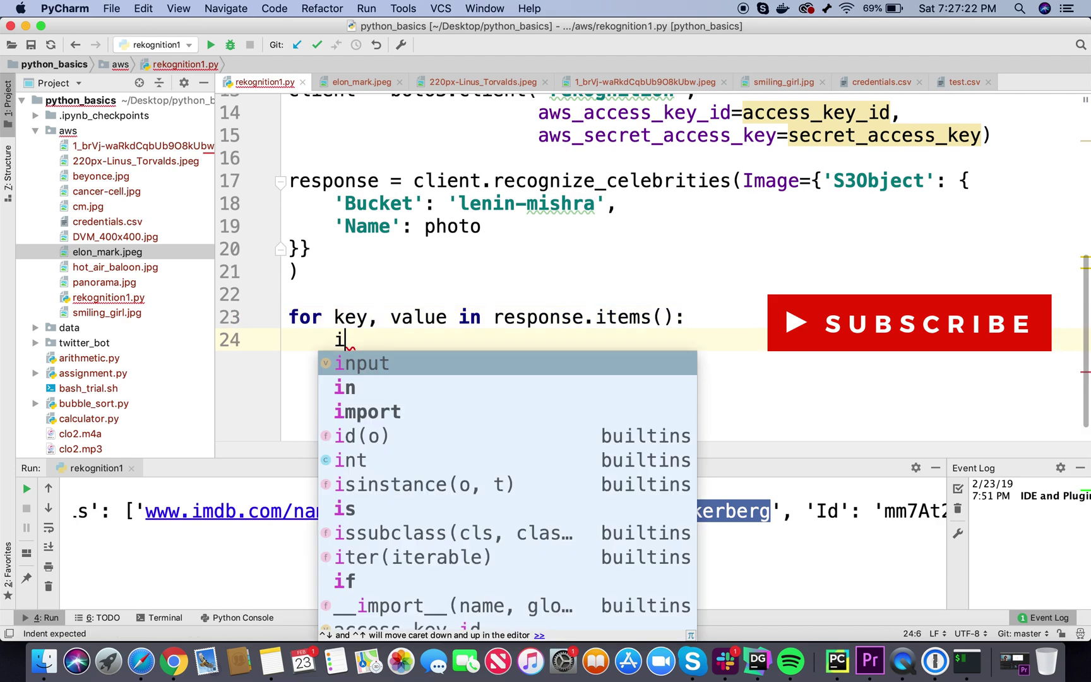
type("f key ==")
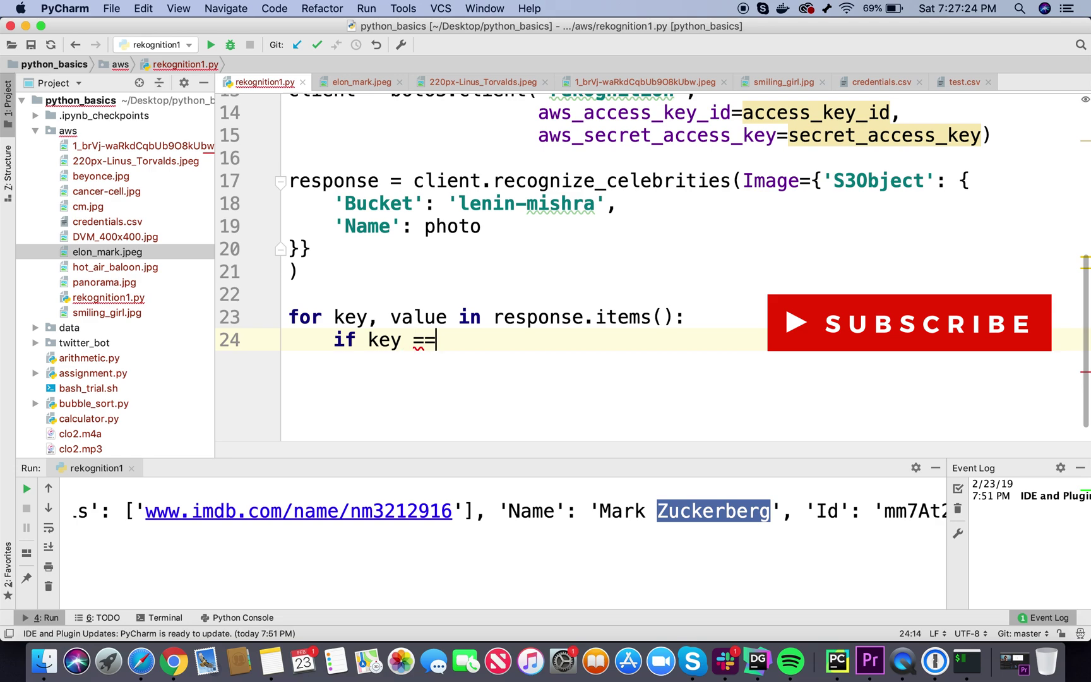
type(" 'CelebrityFaces'")
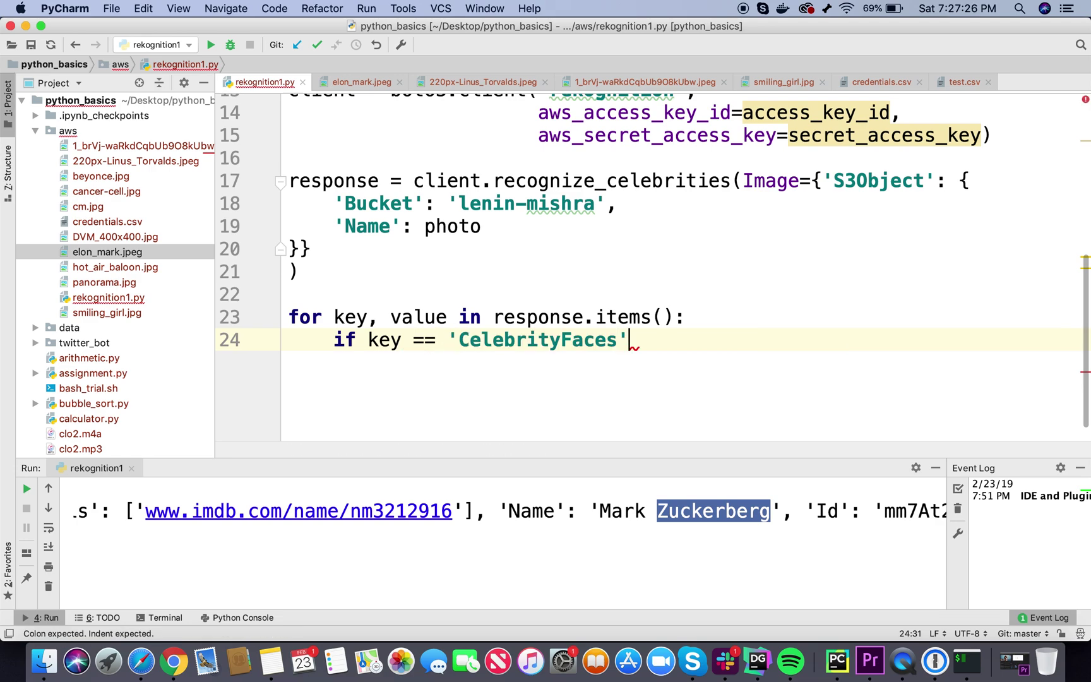
type(":")
key("Return")
type("for ")
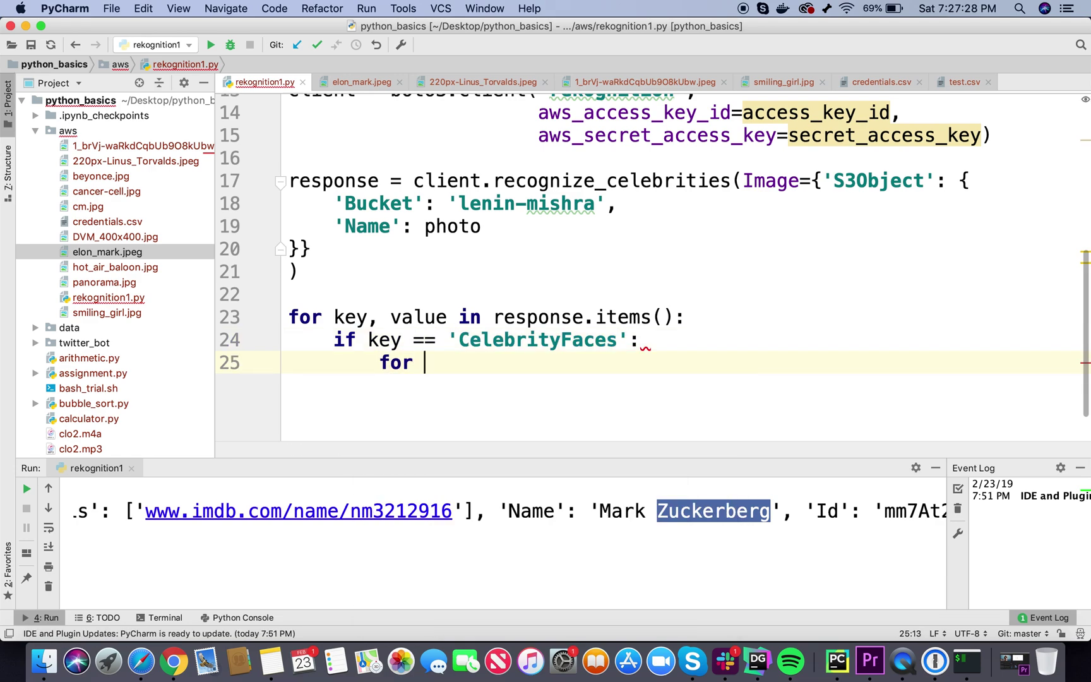
type("people in v")
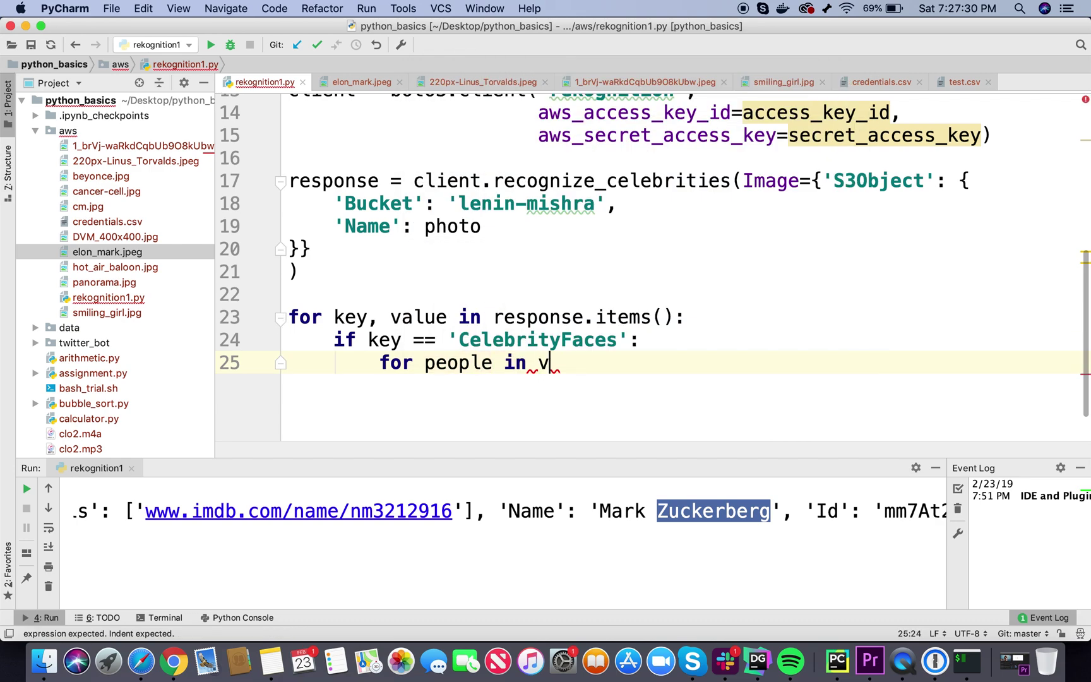
type("alue:")
key("Return")
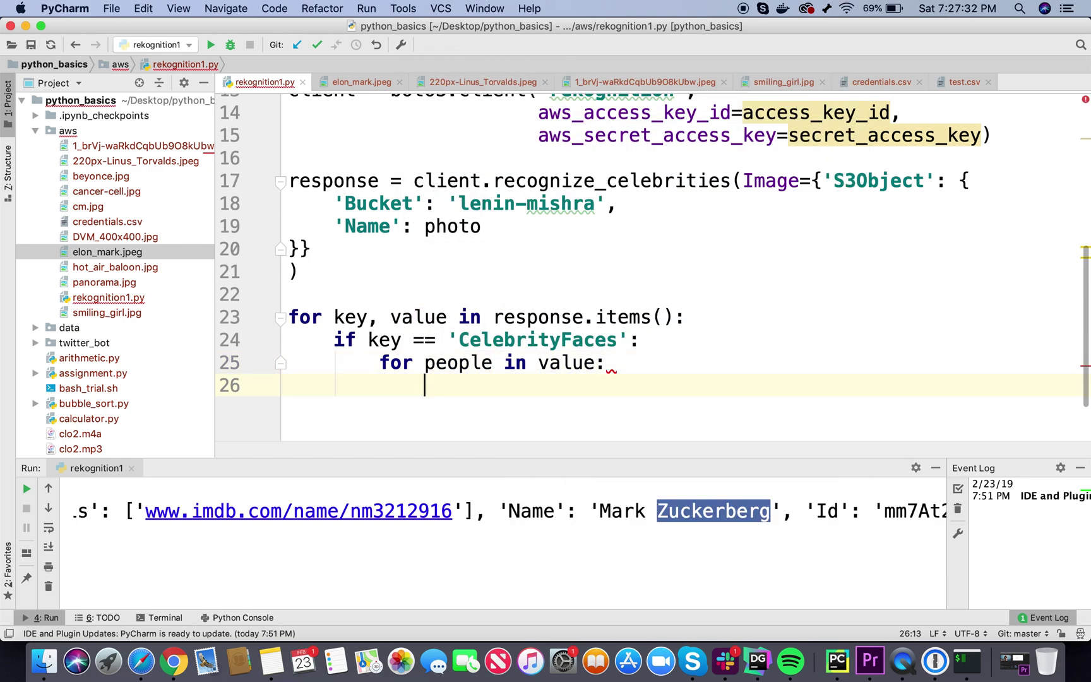
type("print(peipl")
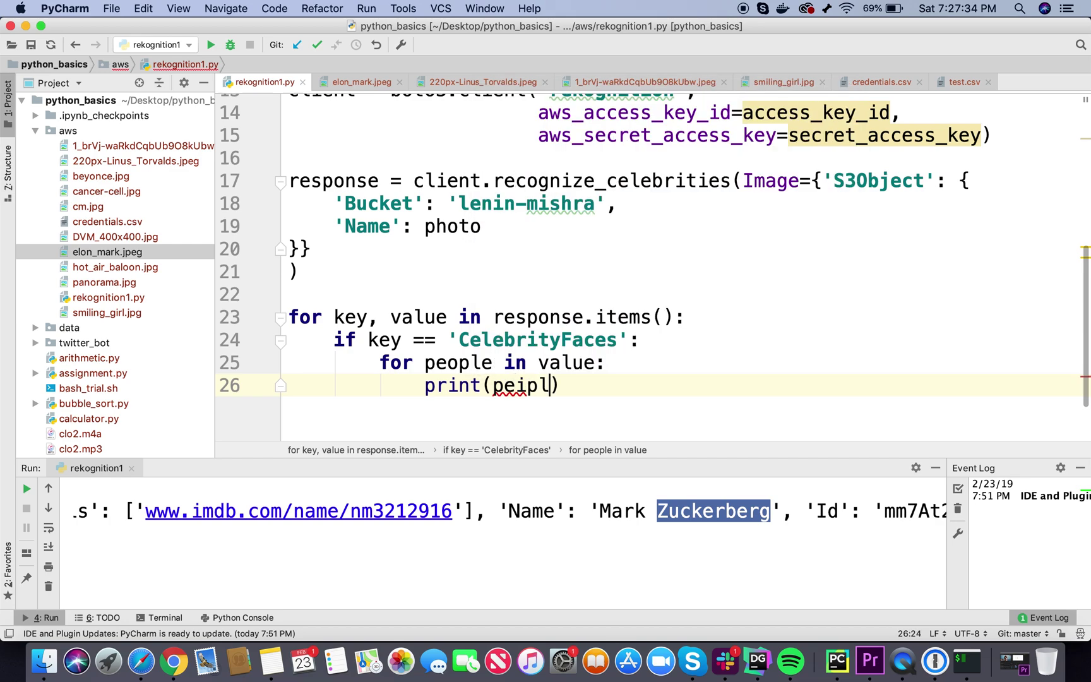
key("BackSpace")
key("BackSpace")
key("BackSpace")
type("ople")
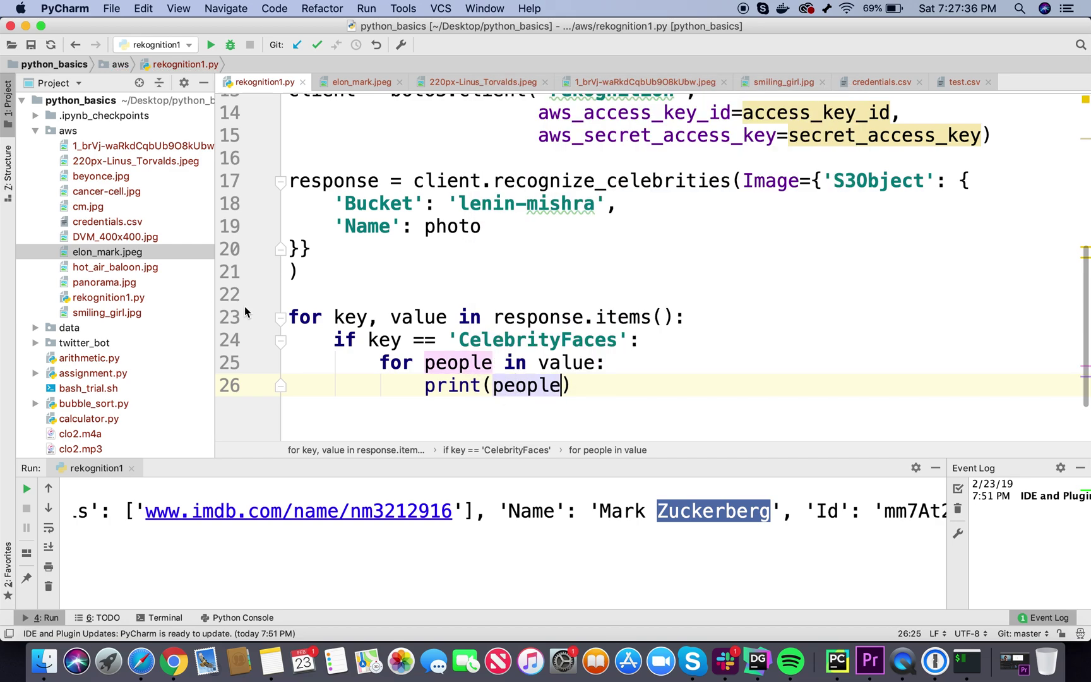
right_click(669, 228)
Rerun rekognition1 and check the separate Elon Musk and Mark Zuckerberg output lines
left_click(732, 420)
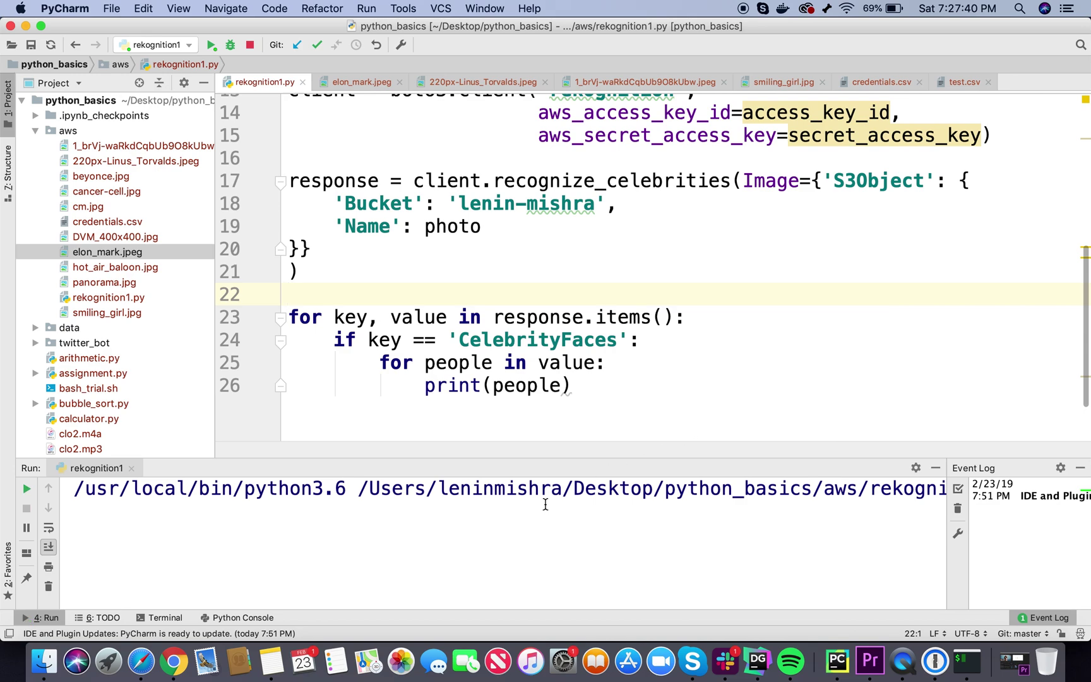
scroll(578, 546, "right", 2)
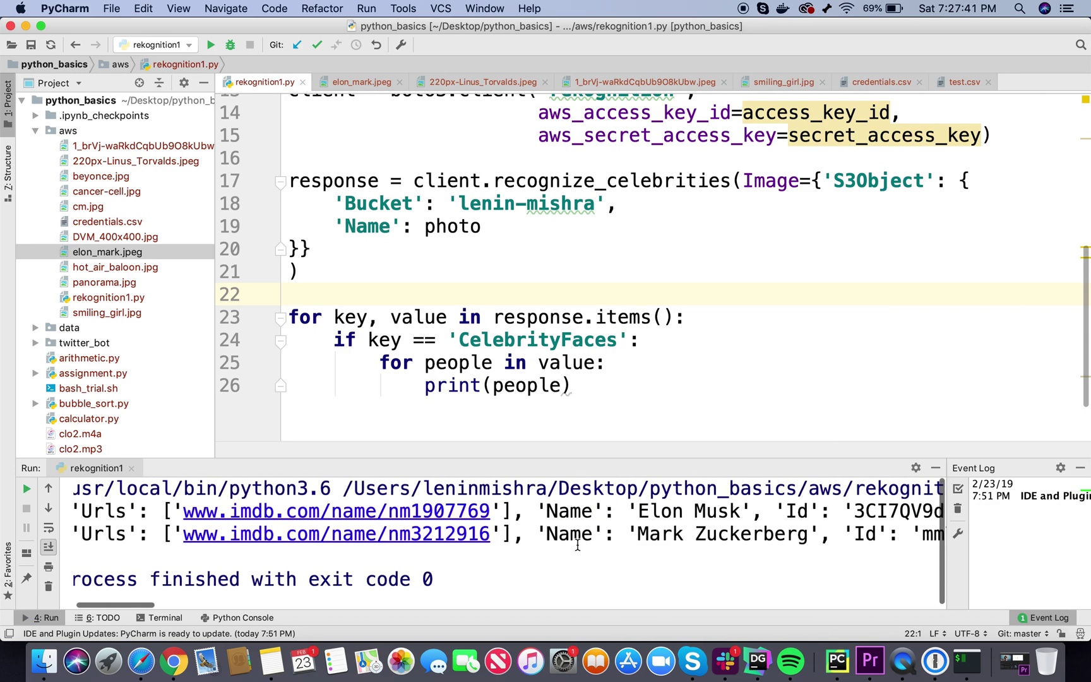
double_click(673, 512)
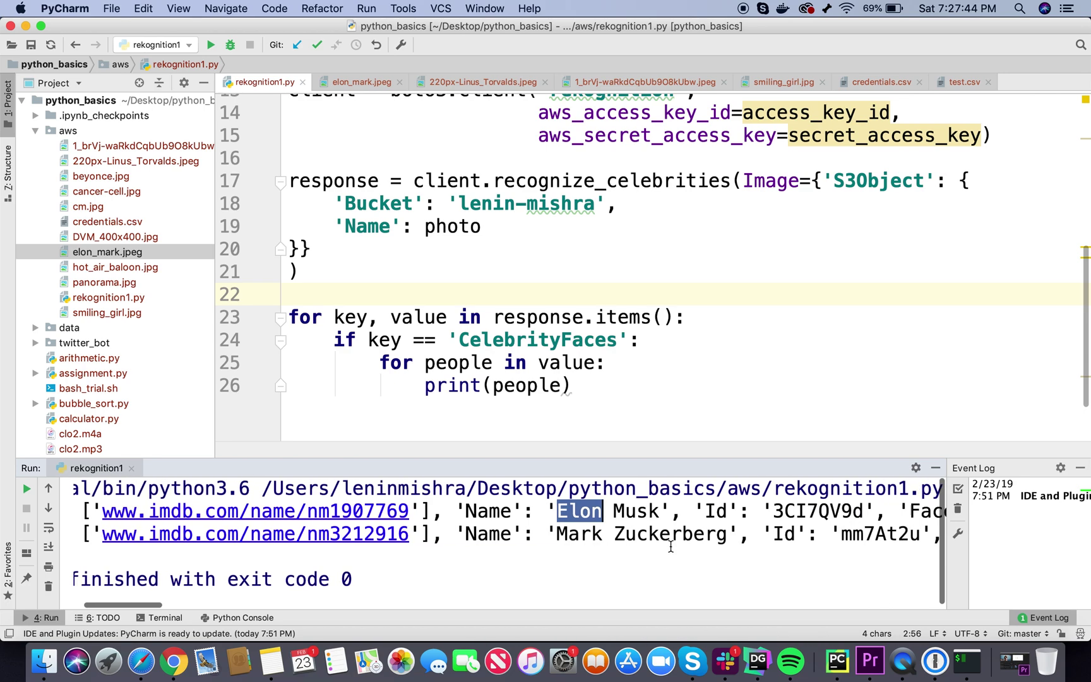
scroll(672, 532, "right", 3)
scroll(671, 541, "left", 5)
left_click(670, 547)
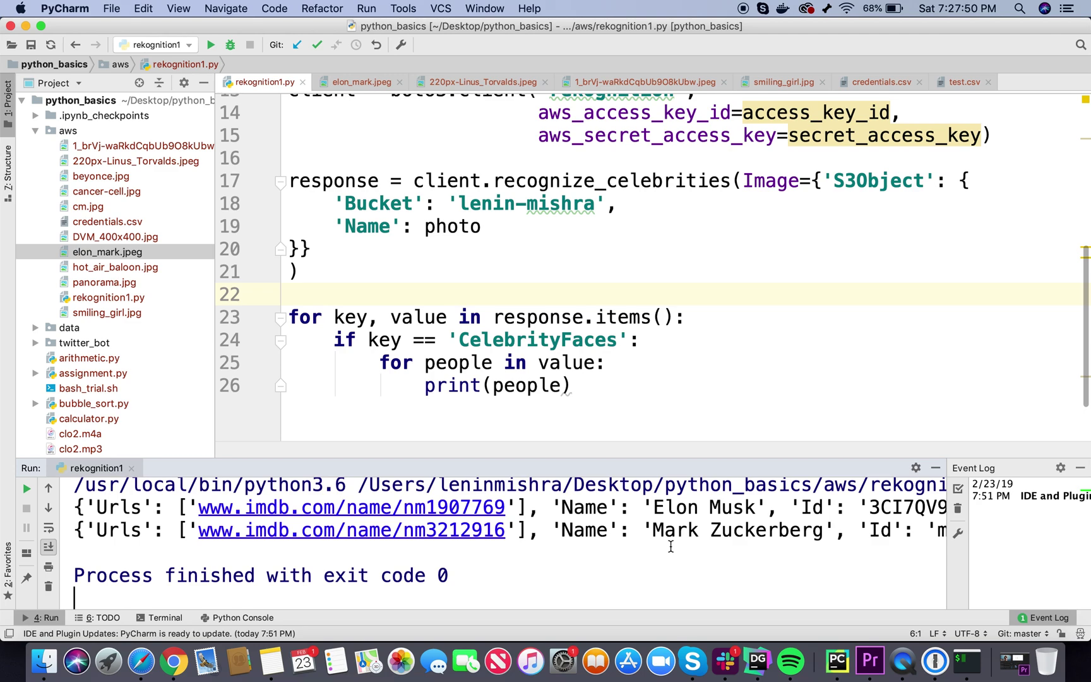
left_click(175, 664)
Bring up the Boto 3 recognize_celebrities documentation describing the CelebrityFaces and UnrecognizedFaces arrays
left_click(502, 35)
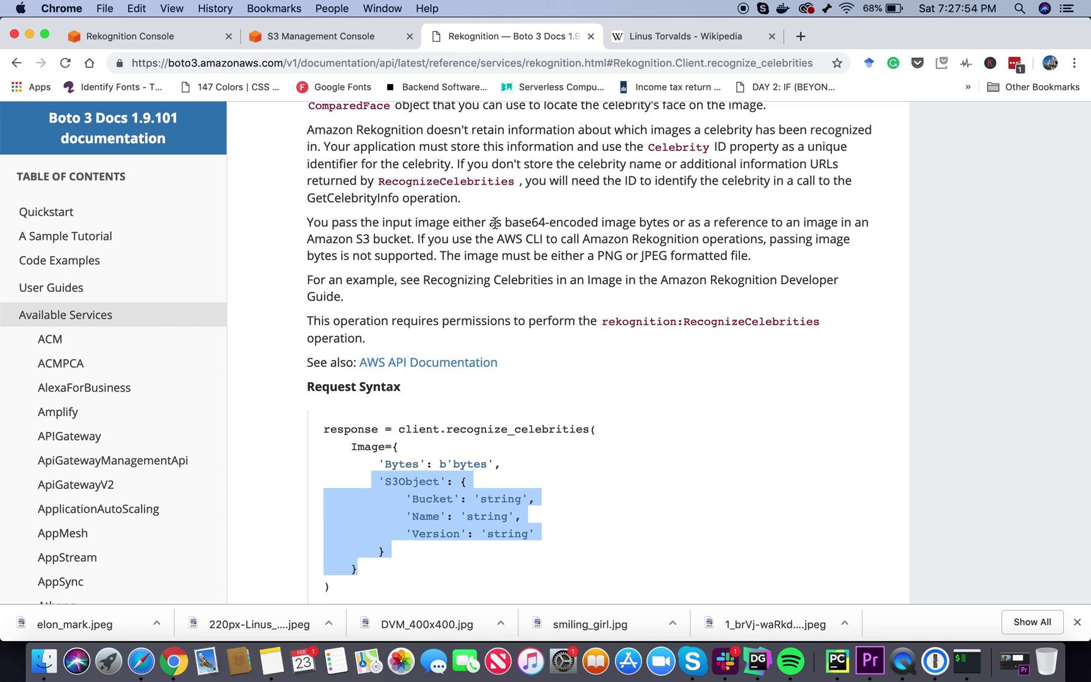
scroll(494, 222, "up", 3)
scroll(495, 221, "up", 3)
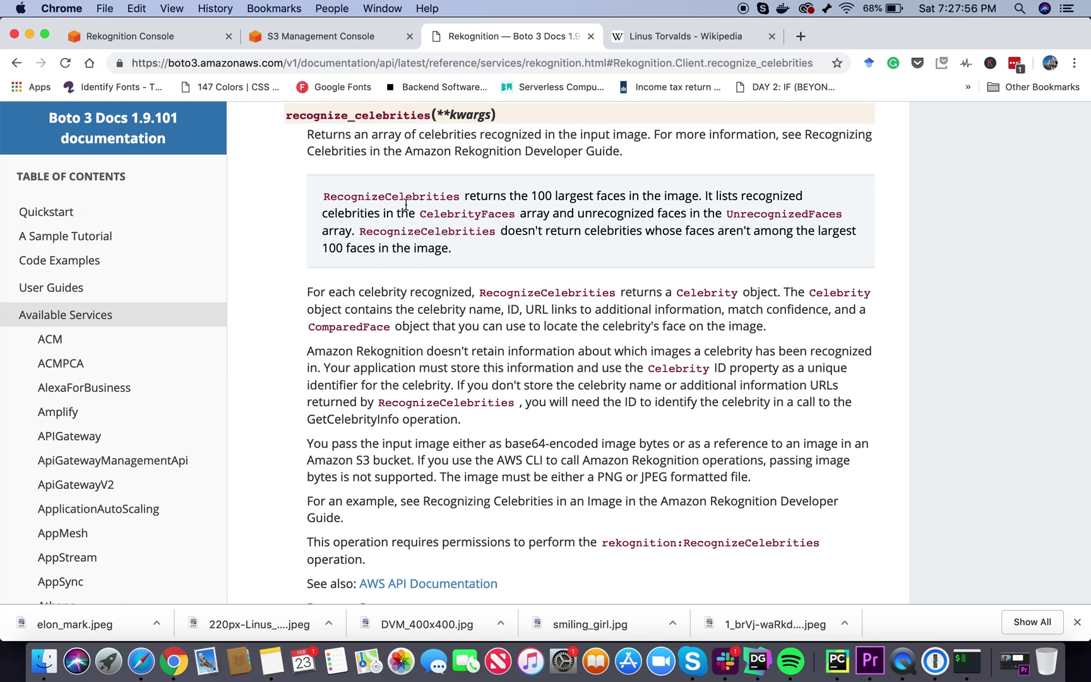